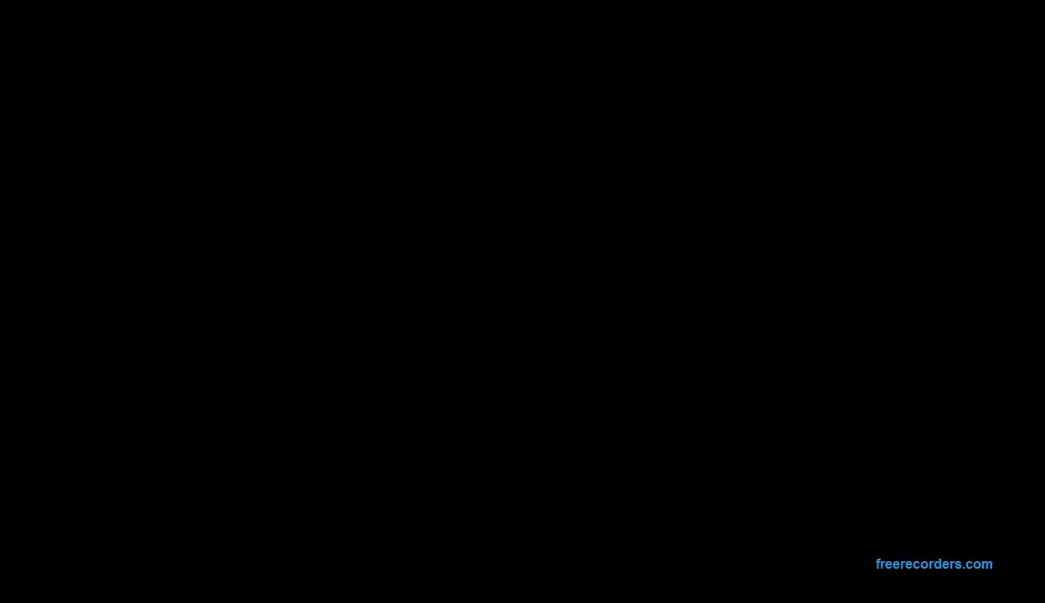
Switch from the UFM news article in the browser to its pasted copy in Word and look over the text.
{"action": "key", "text": "alt+Tab"}
{"action": "key", "text": "alt+Tab"}
{"action": "key", "text": "alt+Tab"}
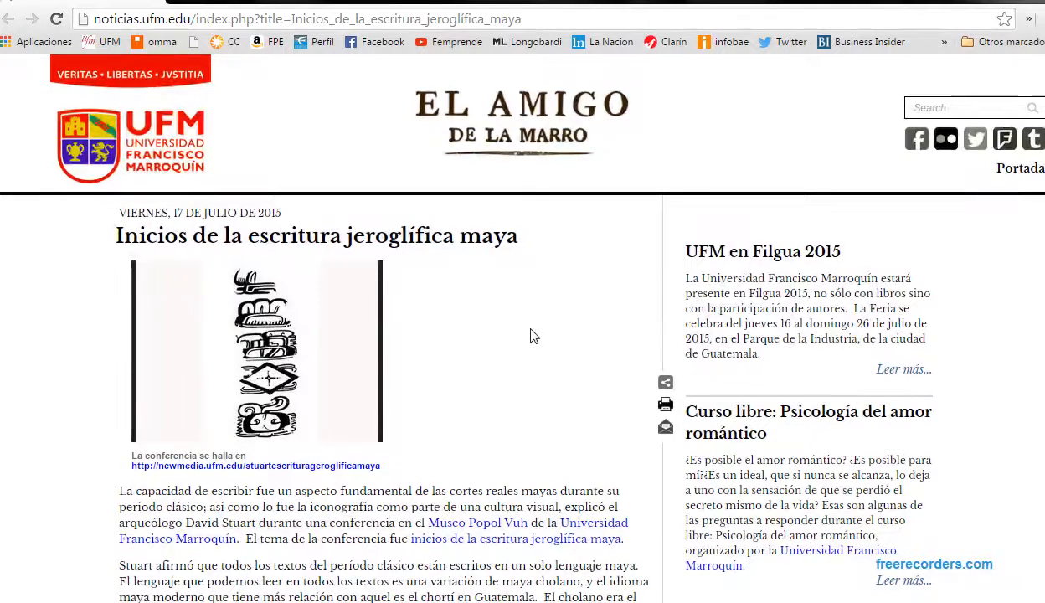
{"action": "key", "text": "alt+Tab"}
{"action": "key", "text": "alt+Tab"}
{"action": "key", "text": "alt+Tab"}
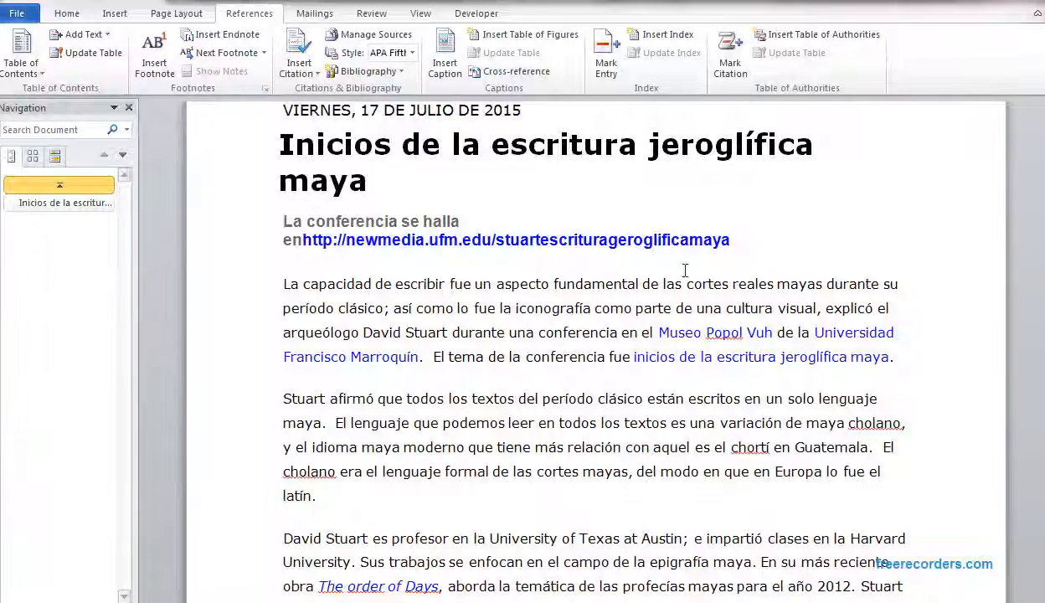
{"action": "scroll", "coordinate": [586, 352], "scroll_direction": "up", "scroll_amount": 1}
{"action": "scroll", "coordinate": [586, 351], "scroll_direction": "down", "scroll_amount": 7}
{"action": "scroll", "coordinate": [325, 271], "scroll_direction": "up", "scroll_amount": 10}
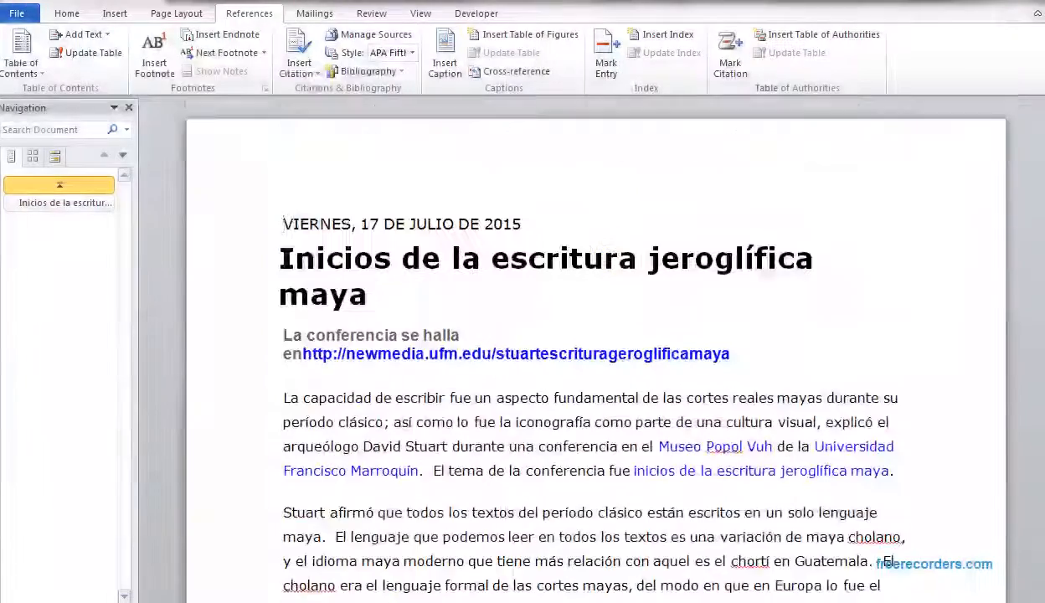
Apply the Heading 1 style to the title "Inicios de la escritura jeroglífica maya".
{"action": "left_click_drag", "start_coordinate": [280, 251], "coordinate": [374, 301]}
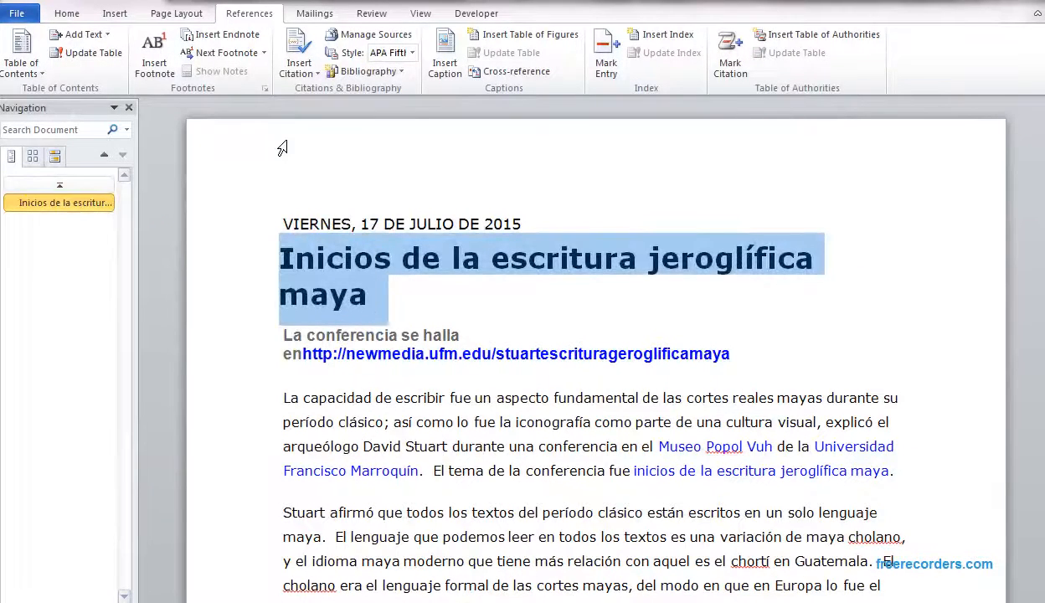
{"action": "left_click", "coordinate": [67, 13]}
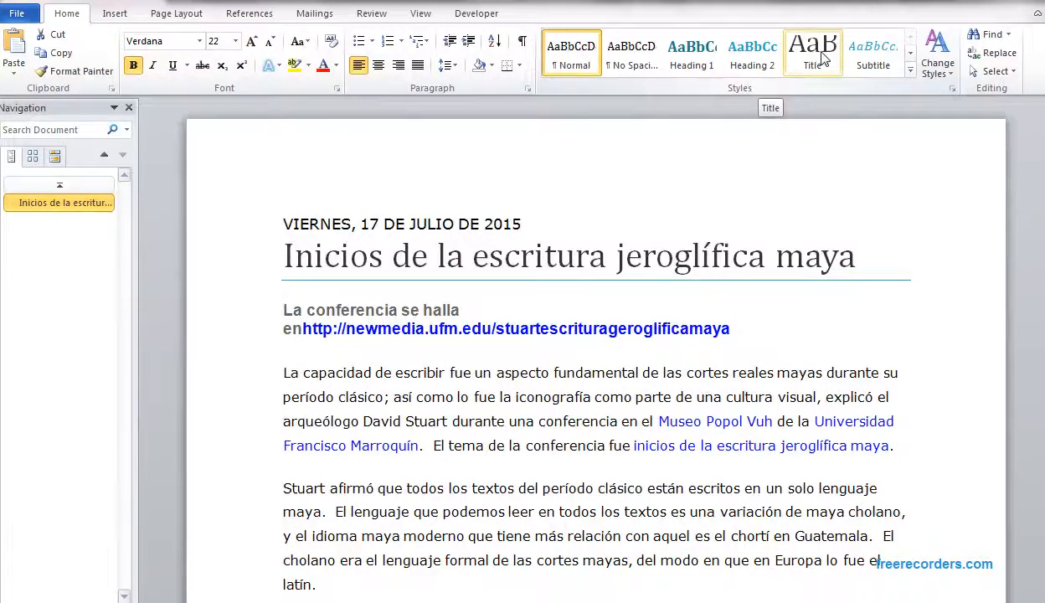
{"action": "left_click", "coordinate": [707, 58]}
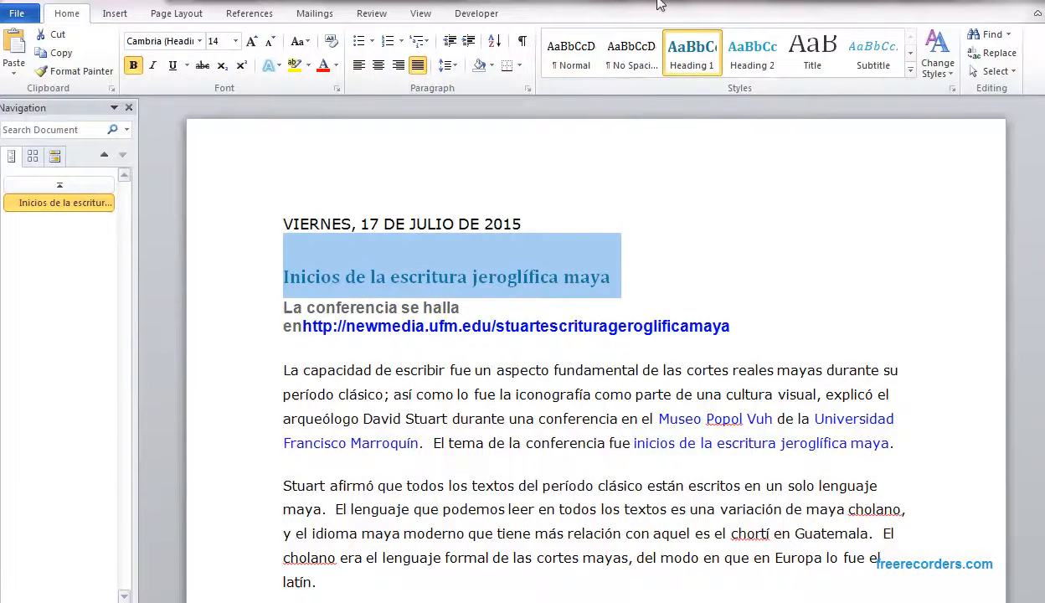
Modify the Heading 1 style to an 18 pt font size with the dark Accent 5 font colour.
{"action": "right_click", "coordinate": [674, 52]}
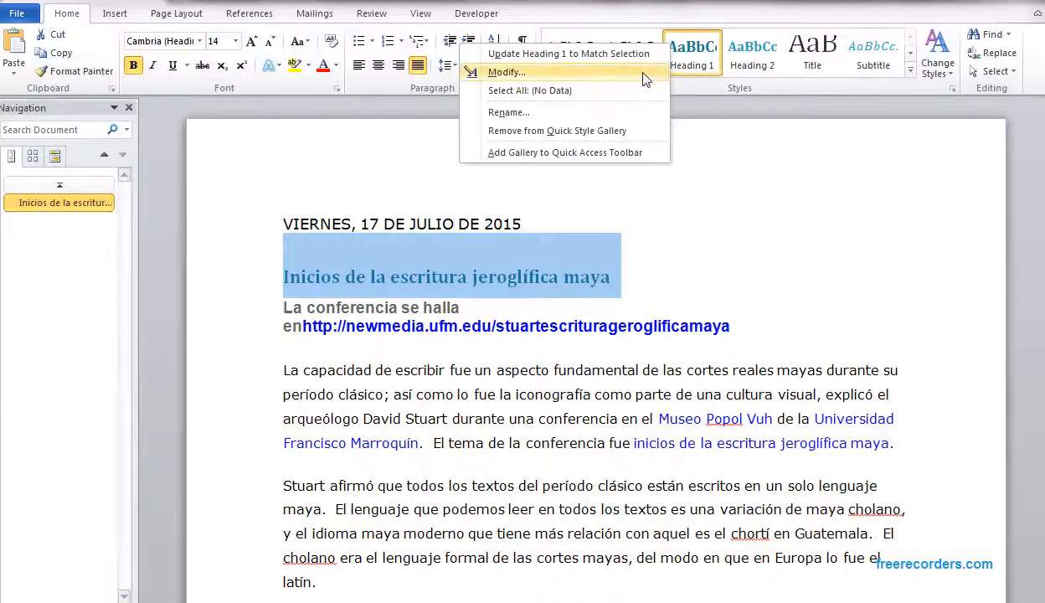
{"action": "left_click", "coordinate": [643, 72]}
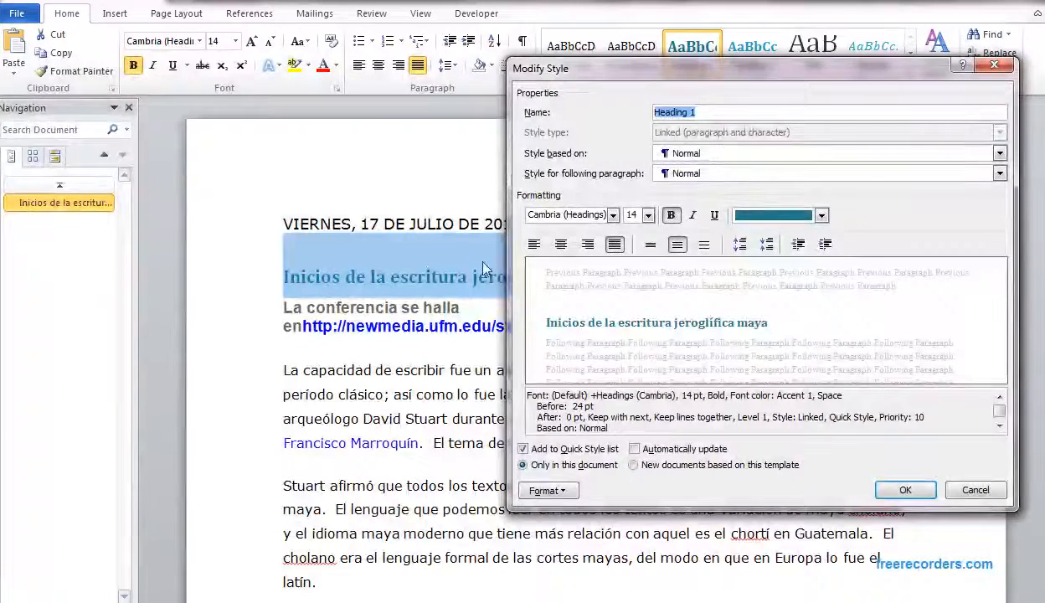
{"action": "left_click", "coordinate": [647, 215]}
{"action": "left_click", "coordinate": [632, 306]}
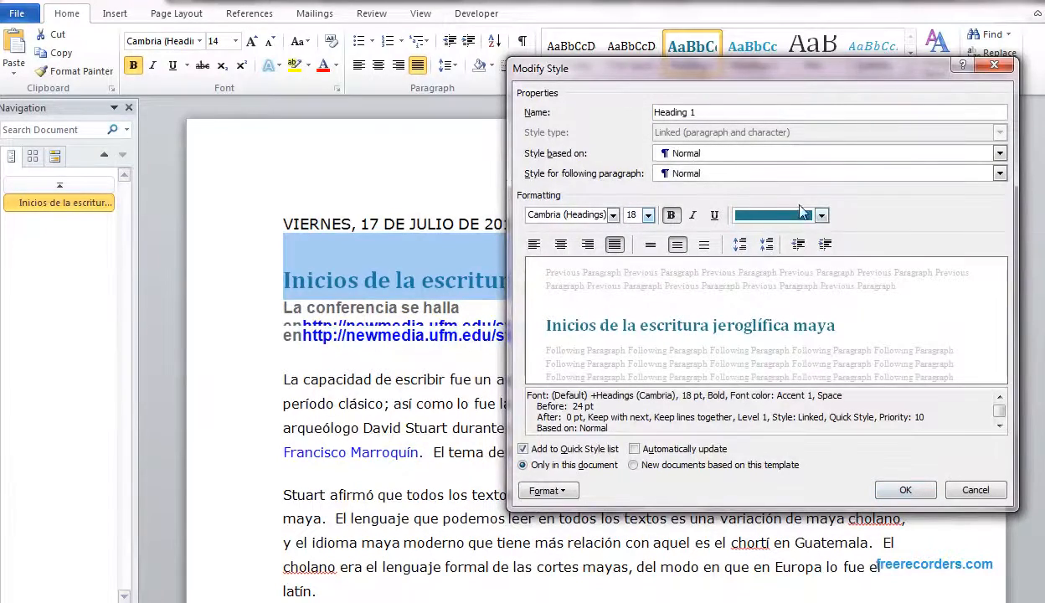
{"action": "left_click", "coordinate": [803, 216]}
{"action": "left_click", "coordinate": [789, 266]}
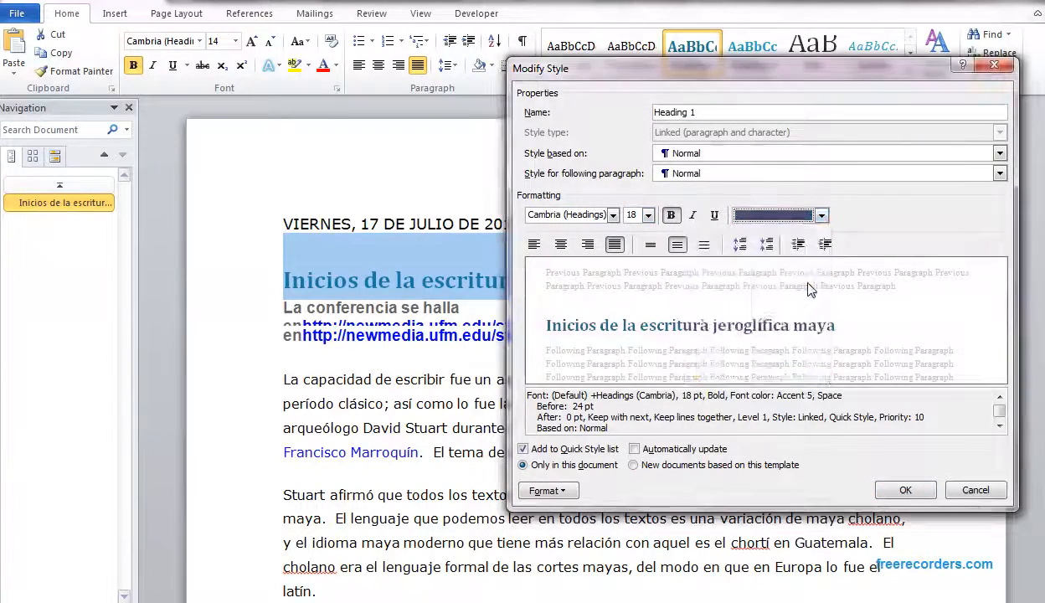
{"action": "left_click", "coordinate": [889, 489]}
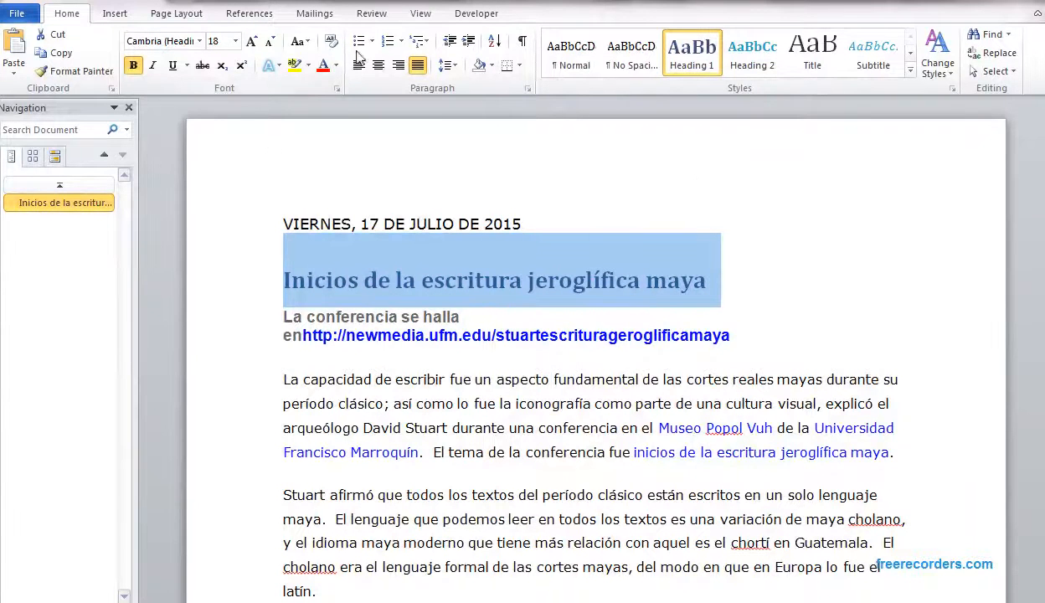
Change the font of the selected article title to Basic Font.
{"action": "left_click", "coordinate": [200, 42]}
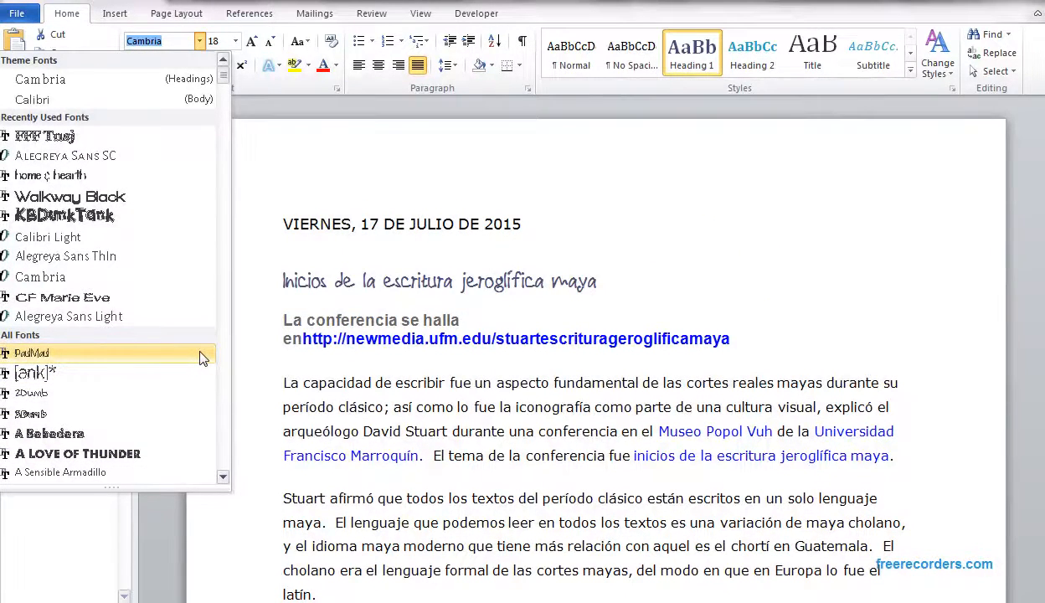
{"action": "left_click", "coordinate": [222, 420]}
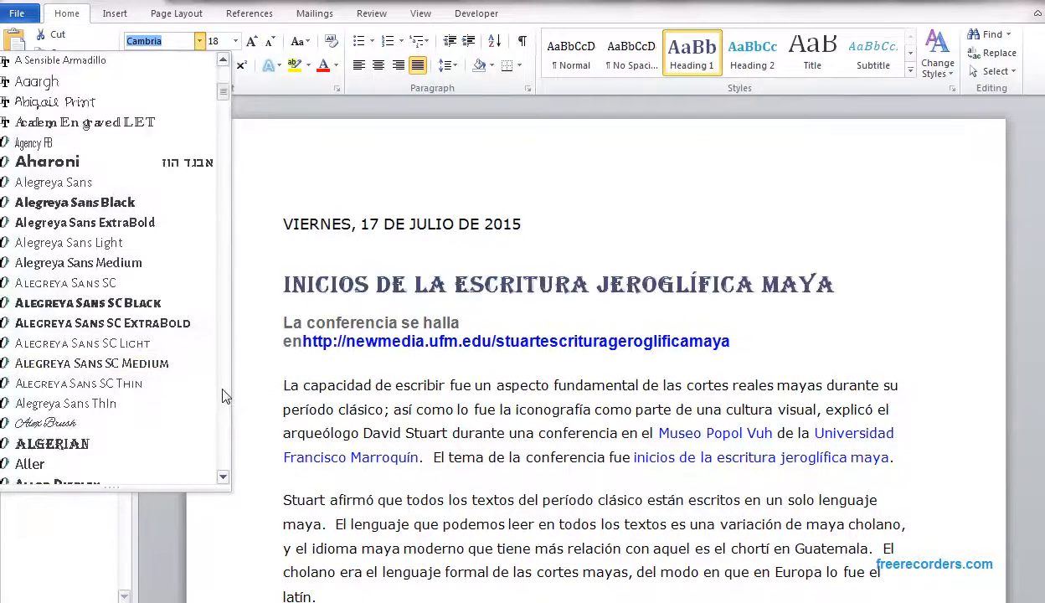
{"action": "left_click", "coordinate": [224, 433]}
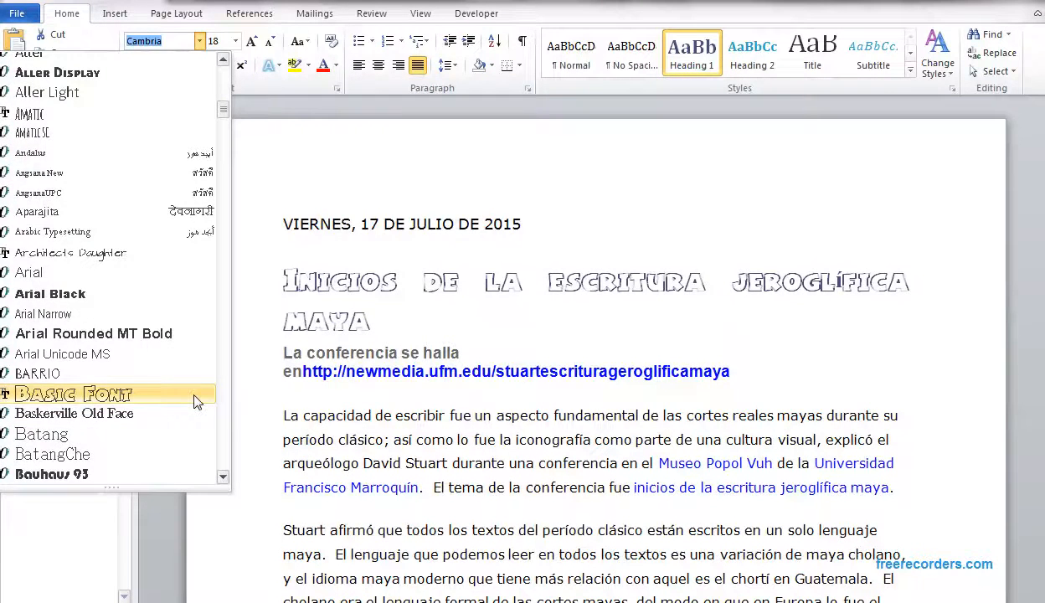
{"action": "left_click", "coordinate": [194, 400]}
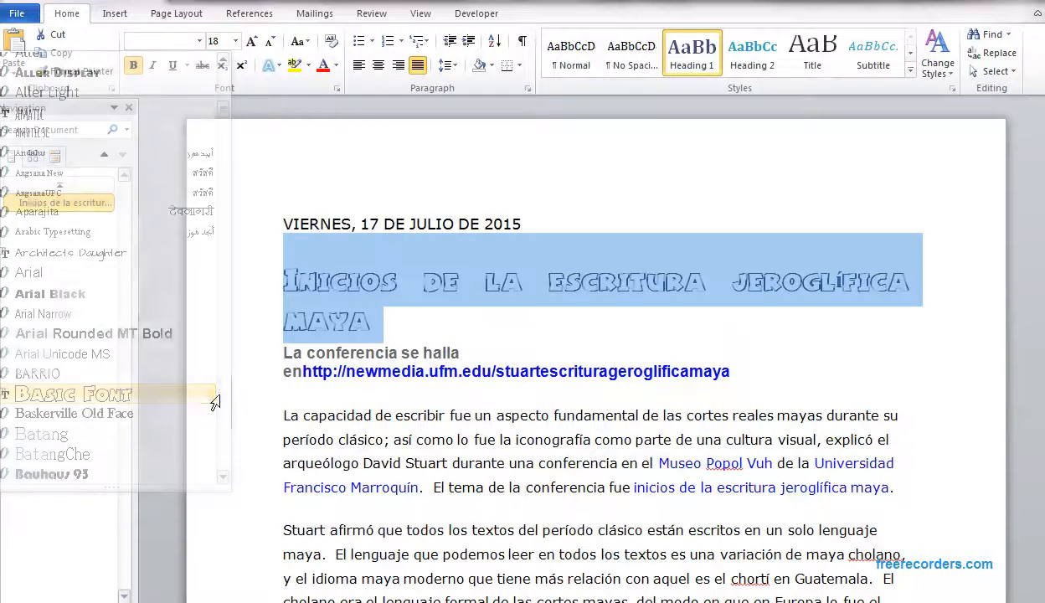
Apply the Normal style to the three body paragraphs, from "La capacidad de escribir" through the one ending in "Vanderbilt University".
{"action": "left_click", "coordinate": [486, 416]}
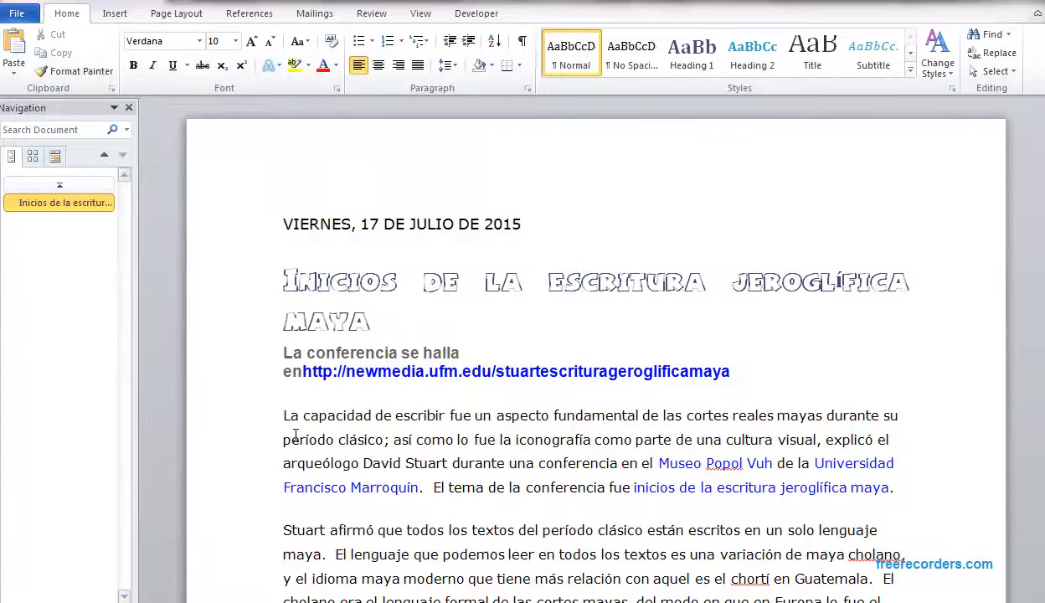
{"action": "left_click_drag", "start_coordinate": [282, 415], "coordinate": [309, 556]}
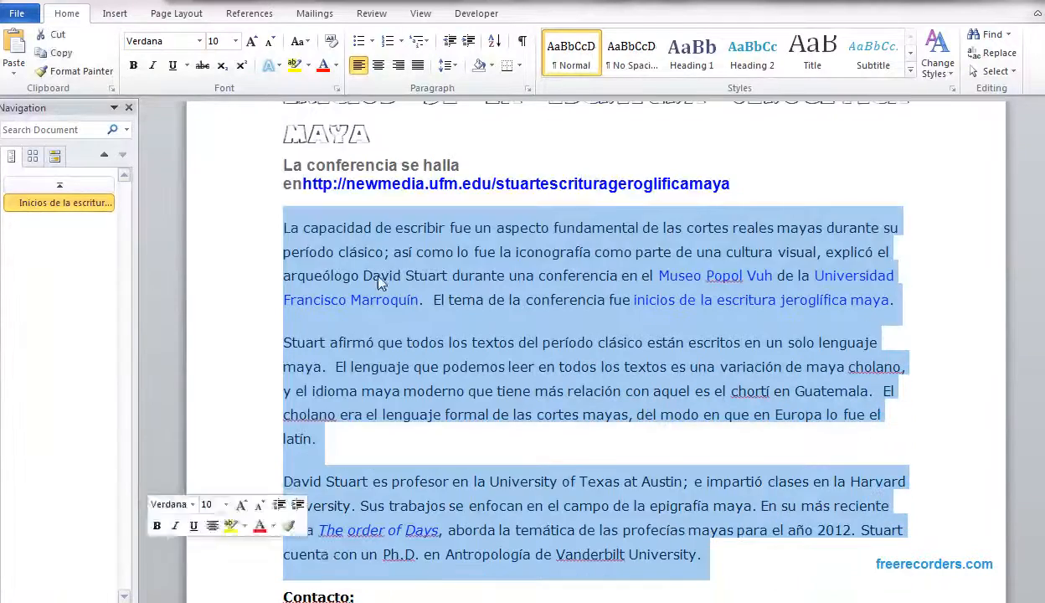
{"action": "left_click", "coordinate": [582, 55]}
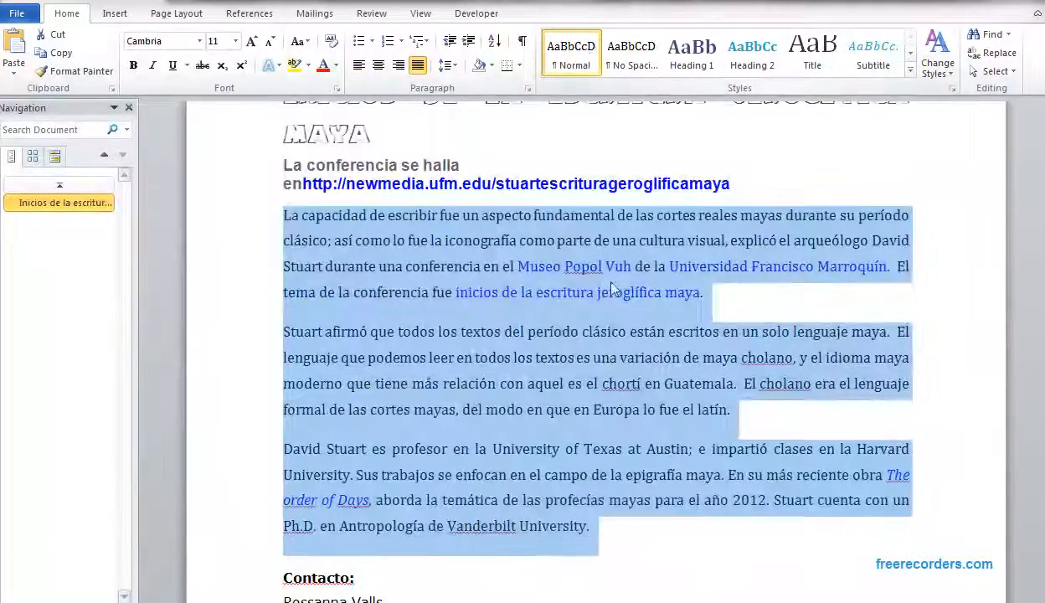
{"action": "right_click", "coordinate": [574, 58]}
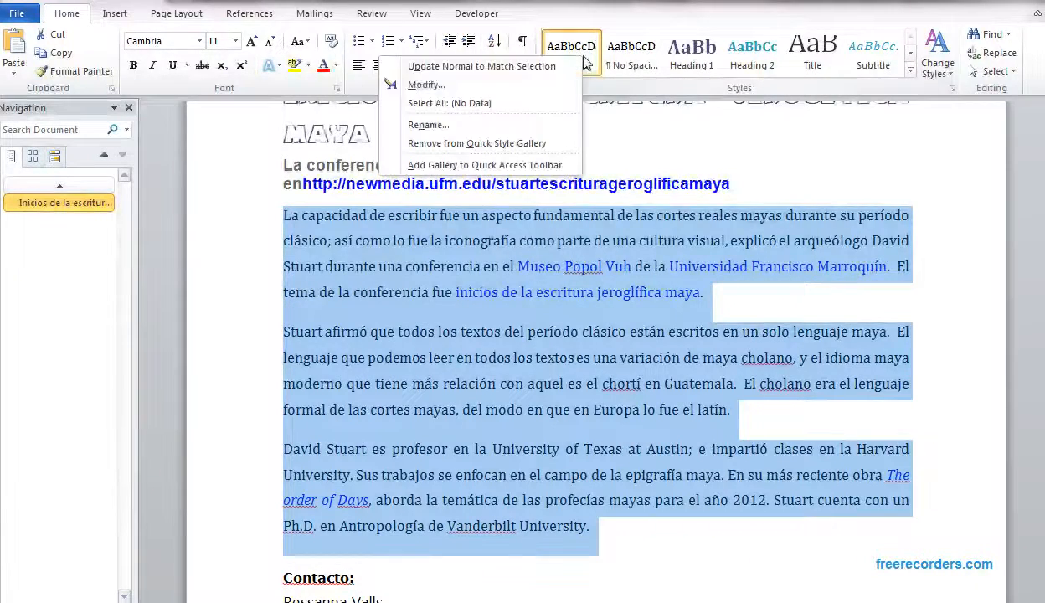
{"action": "left_click", "coordinate": [515, 87]}
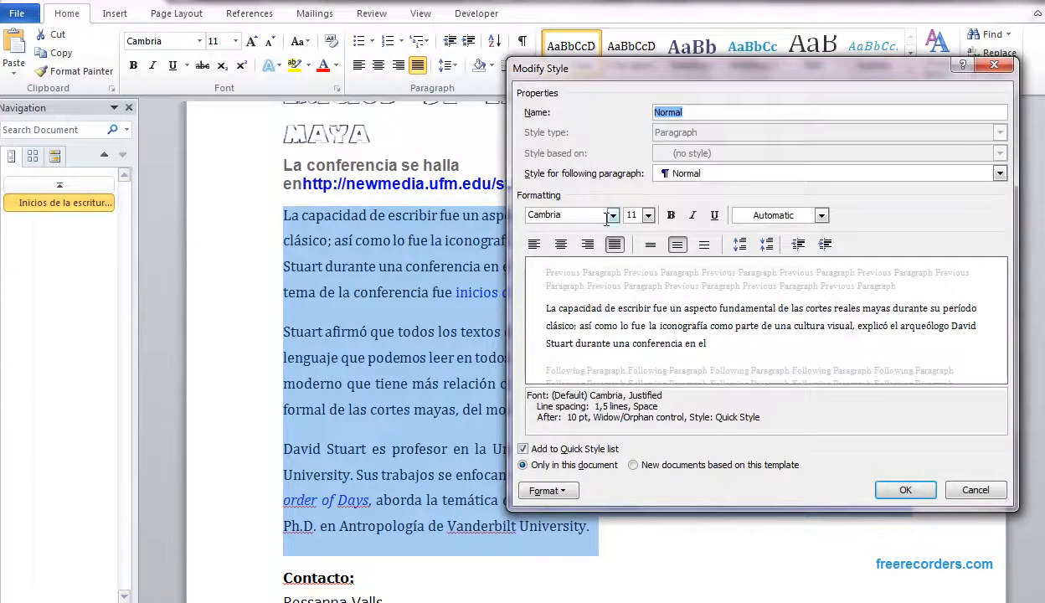
{"action": "left_click", "coordinate": [973, 491]}
Apply the Heading 2 style to the "La conferencia se halla en" line with its link, below the title.
{"action": "left_click", "coordinate": [812, 332]}
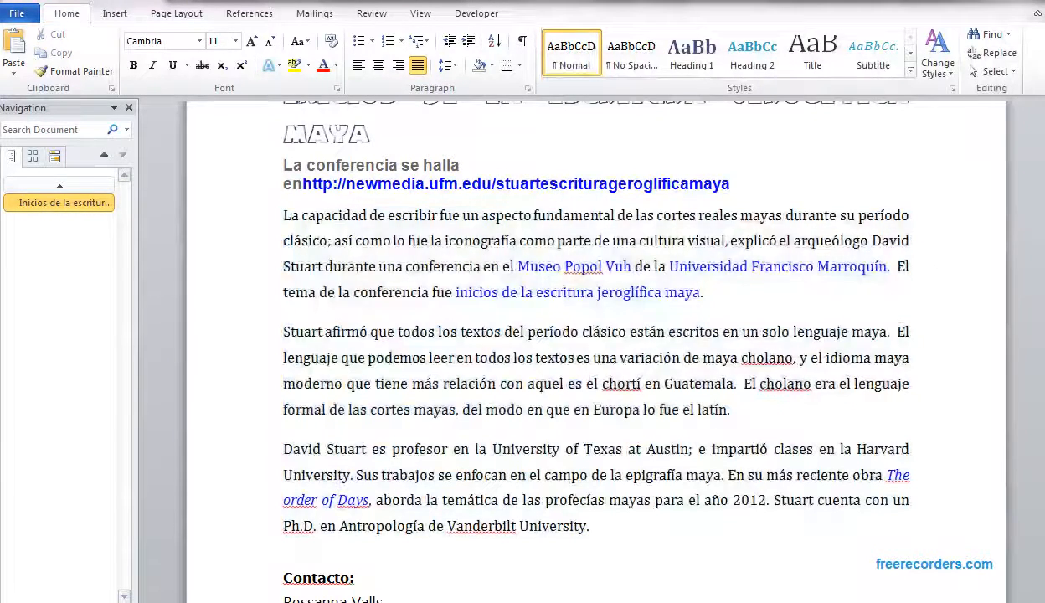
{"action": "scroll", "coordinate": [793, 324], "scroll_direction": "up", "scroll_amount": 2}
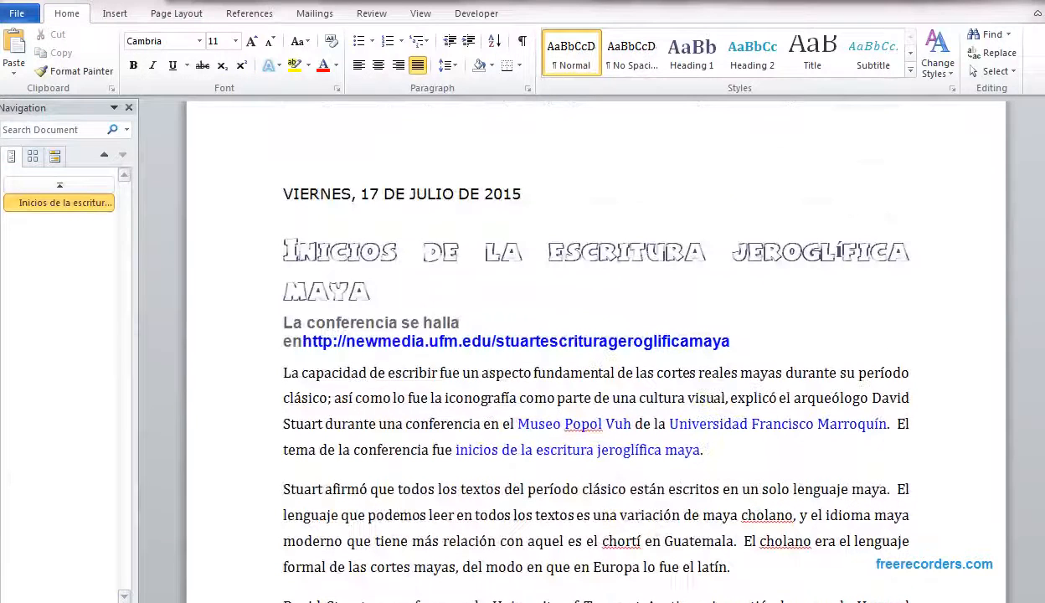
{"action": "left_click", "coordinate": [495, 262]}
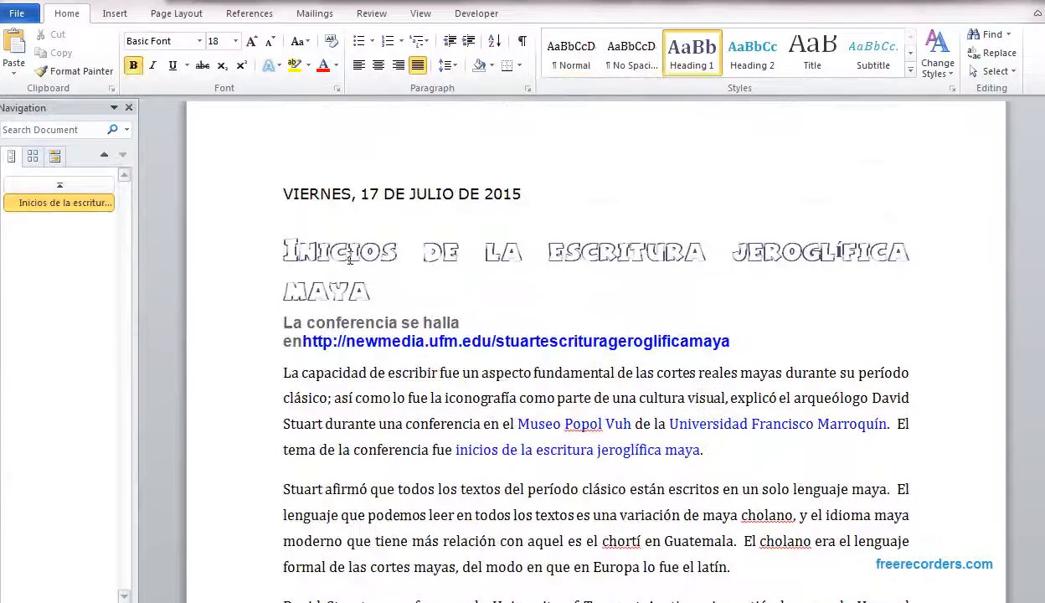
{"action": "left_click_drag", "start_coordinate": [283, 250], "coordinate": [374, 293]}
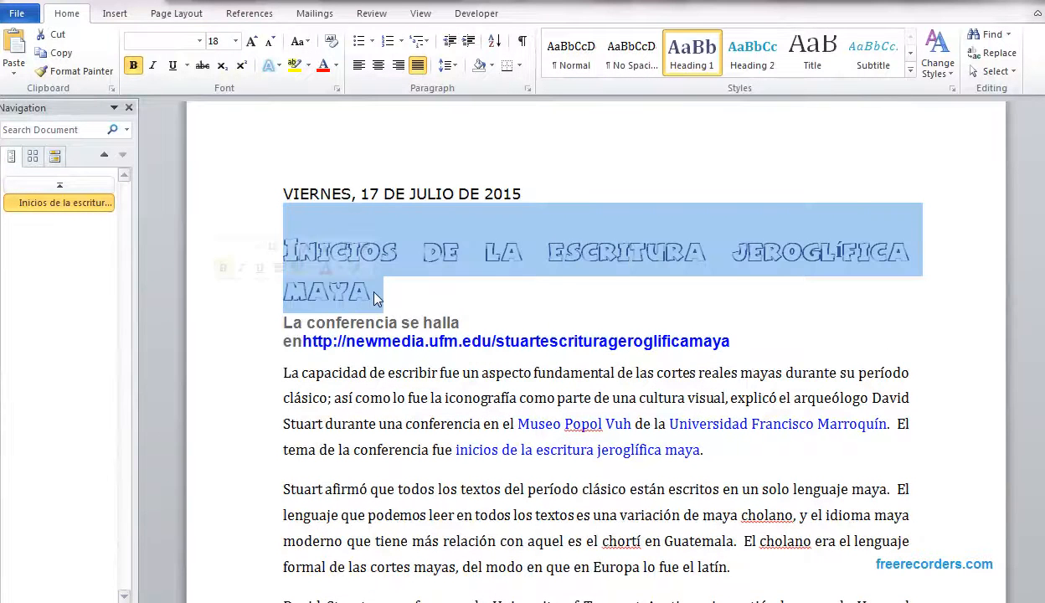
{"action": "left_click_drag", "start_coordinate": [283, 323], "coordinate": [456, 327]}
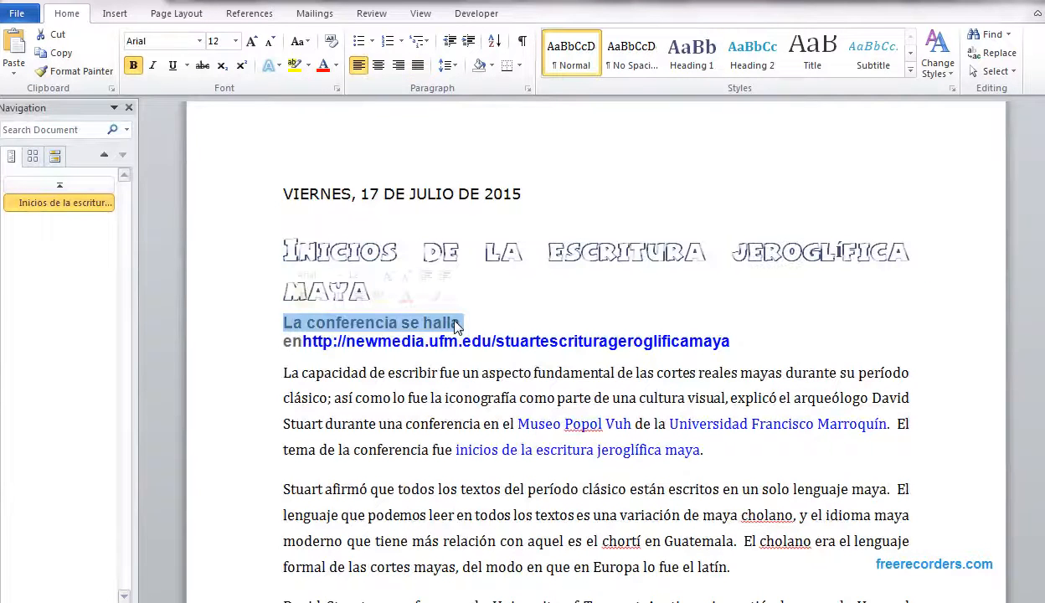
{"action": "left_click", "coordinate": [339, 401]}
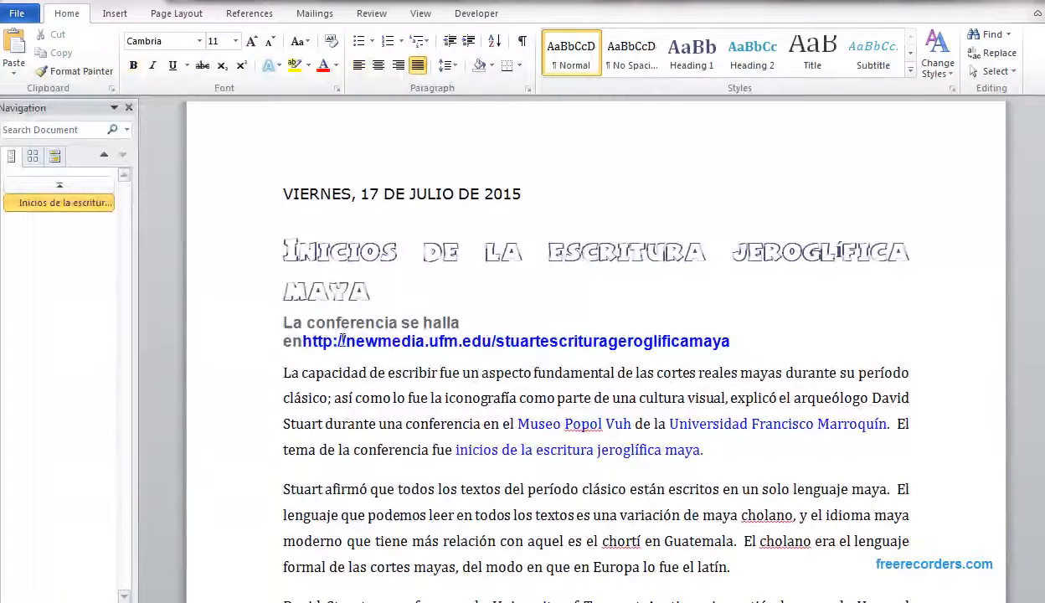
{"action": "left_click_drag", "start_coordinate": [293, 331], "coordinate": [722, 343]}
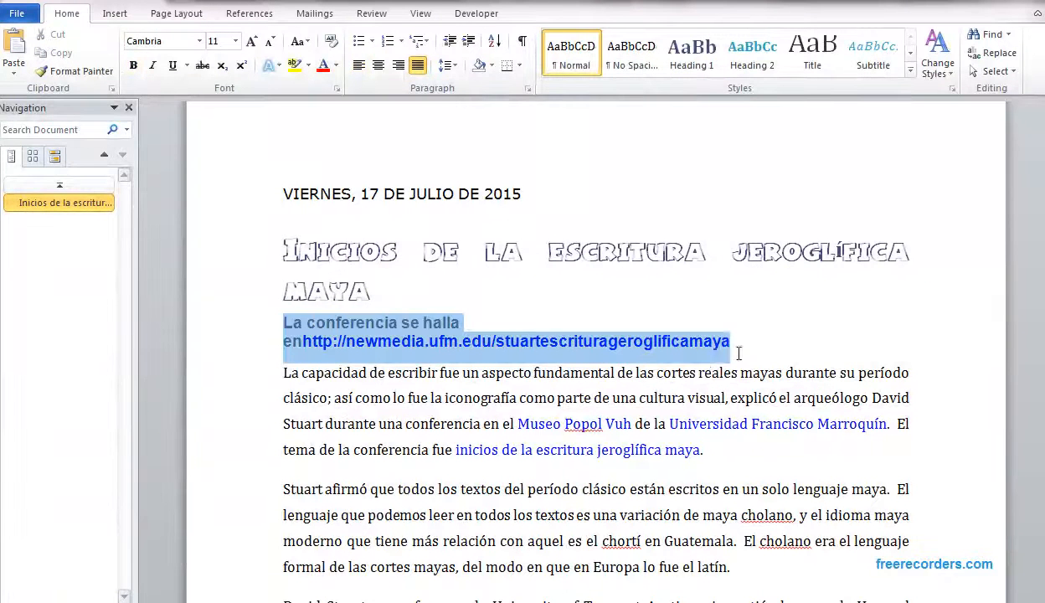
{"action": "left_click", "coordinate": [753, 59]}
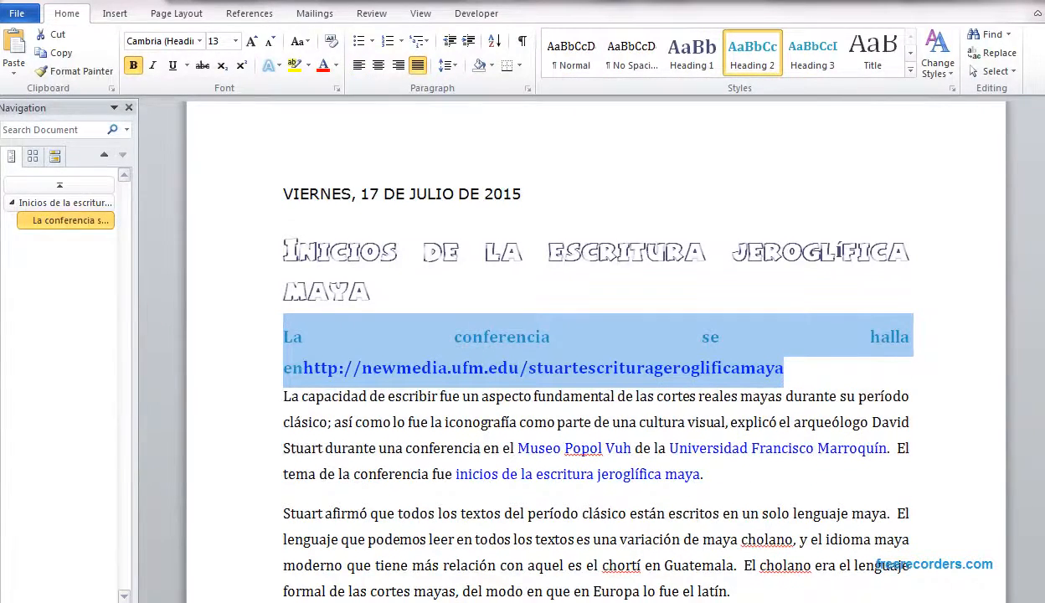
Apply the Heading 2 style to the "Contacto:" line below the body paragraphs.
{"action": "scroll", "coordinate": [595, 351], "scroll_direction": "down", "scroll_amount": 6}
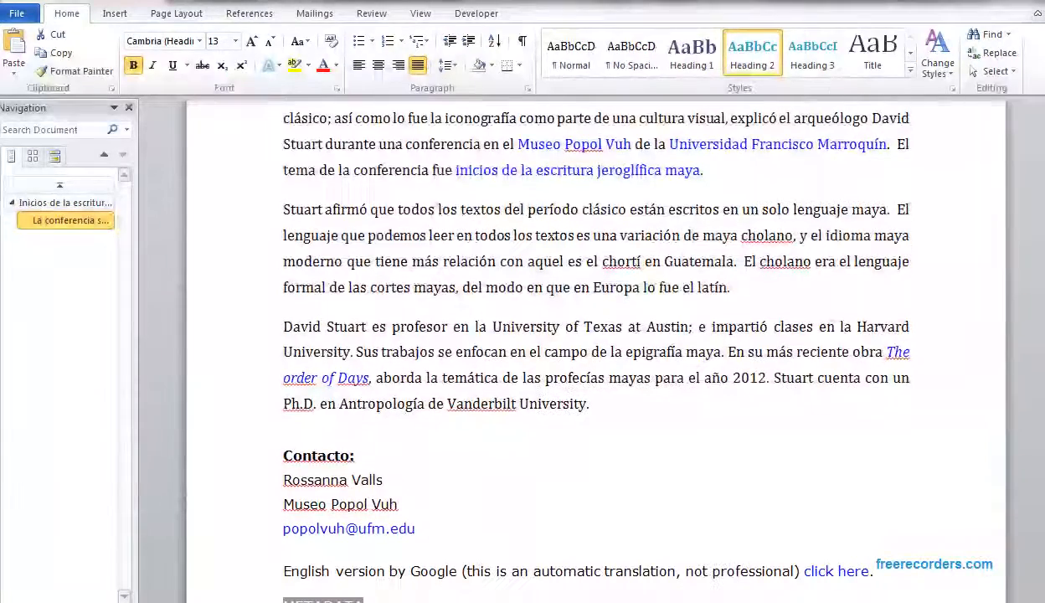
{"action": "left_click_drag", "start_coordinate": [283, 452], "coordinate": [368, 458]}
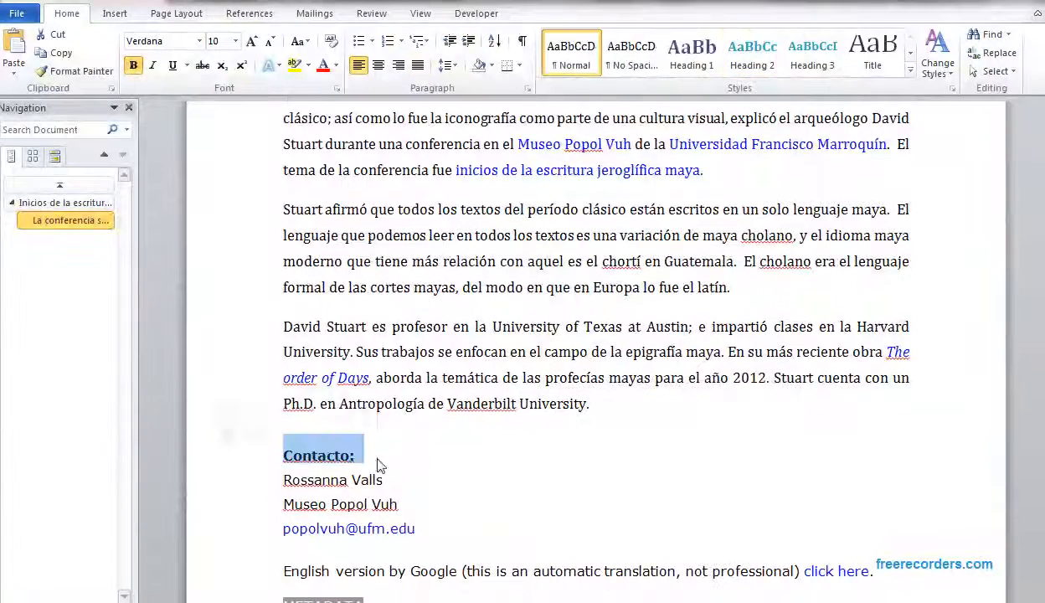
{"action": "left_click", "coordinate": [751, 51]}
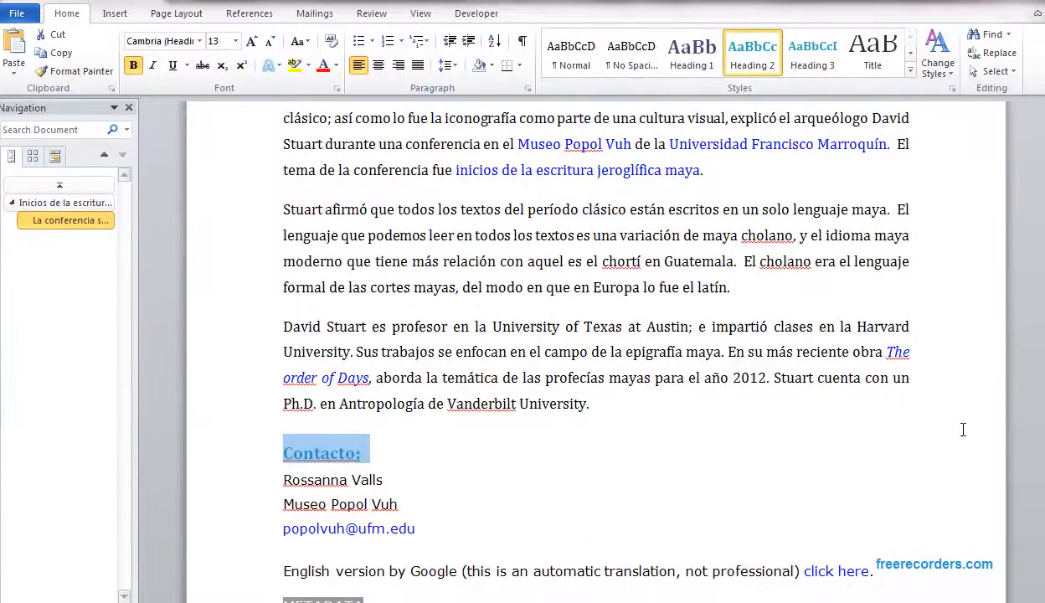
Apply the Heading 2 style to the "METADATA" line near the end of the document.
{"action": "scroll", "coordinate": [586, 335], "scroll_direction": "down", "scroll_amount": 3}
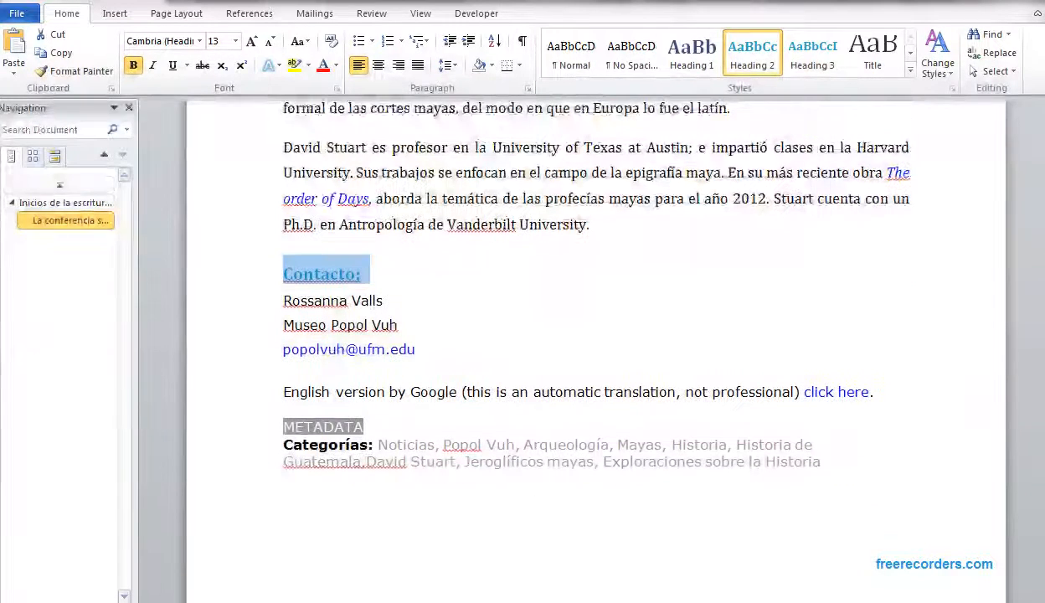
{"action": "left_click", "coordinate": [282, 430]}
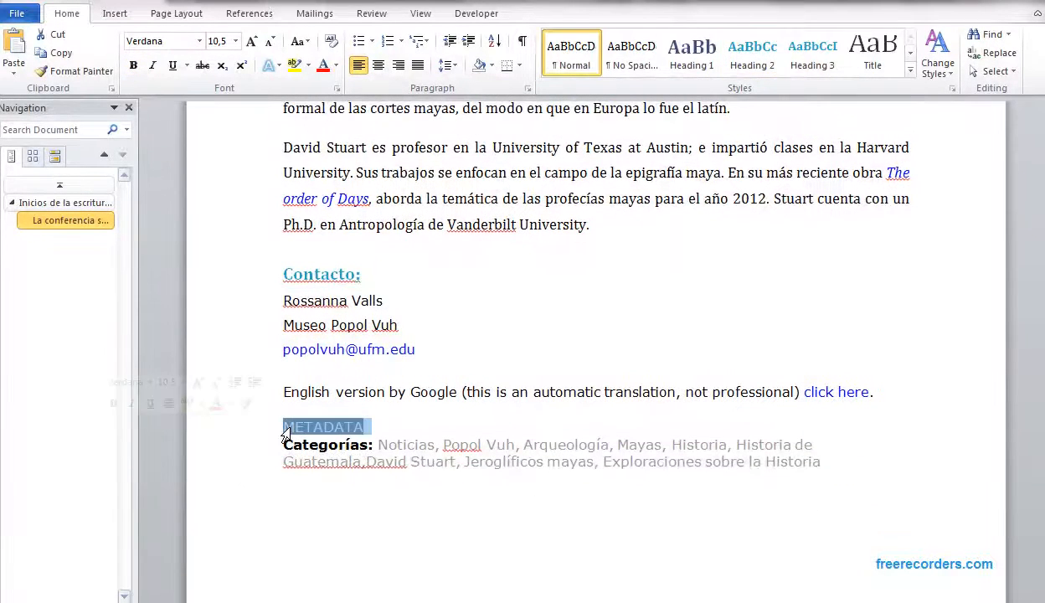
{"action": "left_click", "coordinate": [758, 54]}
{"action": "left_click", "coordinate": [577, 371]}
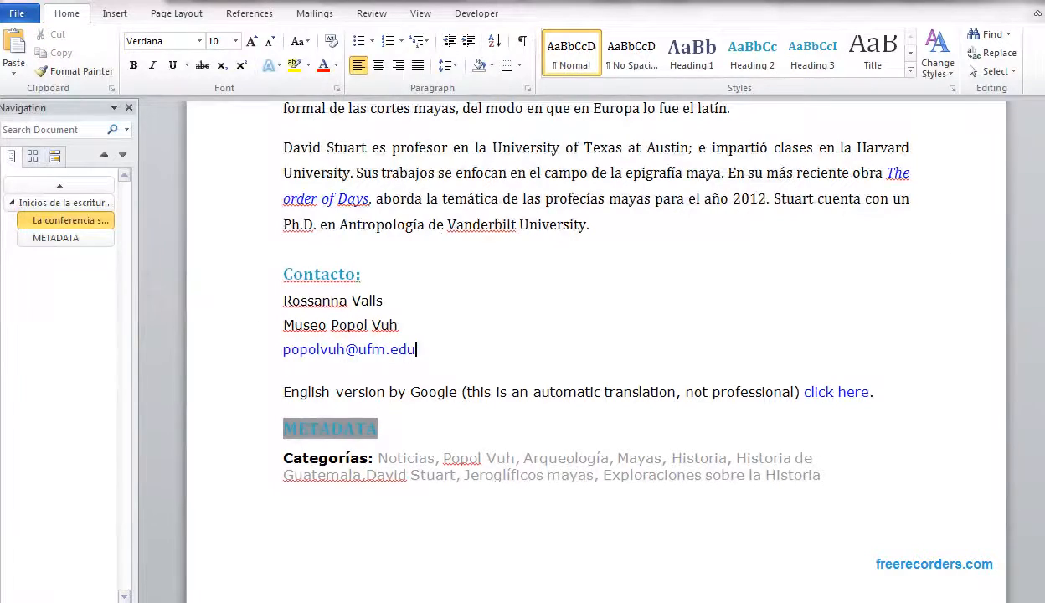
{"action": "scroll", "coordinate": [596, 335], "scroll_direction": "up", "scroll_amount": 8}
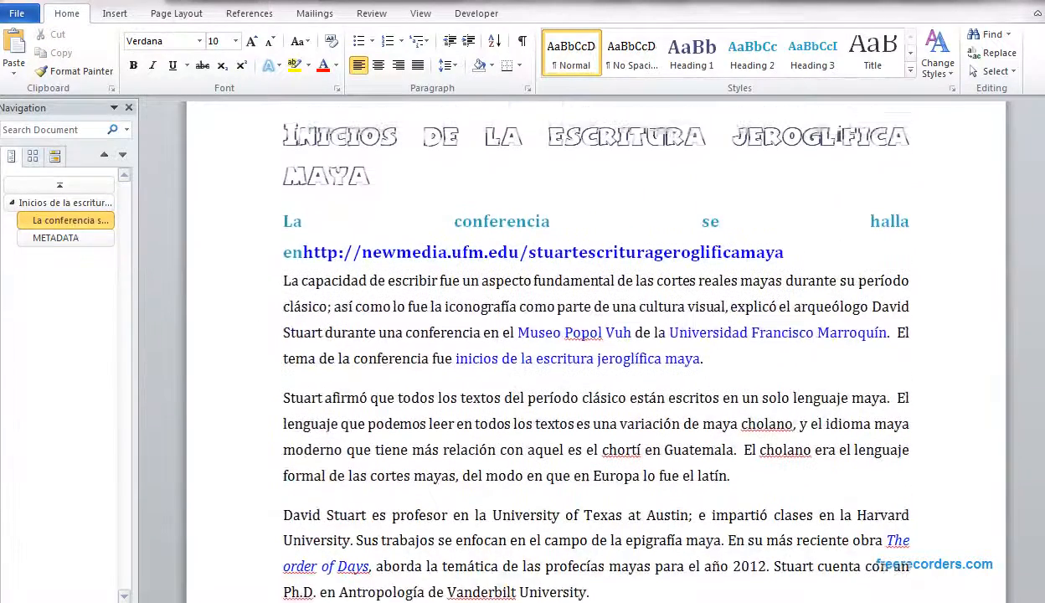
Examine the Heading 2 style's options and the full gallery of quick styles available for the document.
{"action": "right_click", "coordinate": [761, 58]}
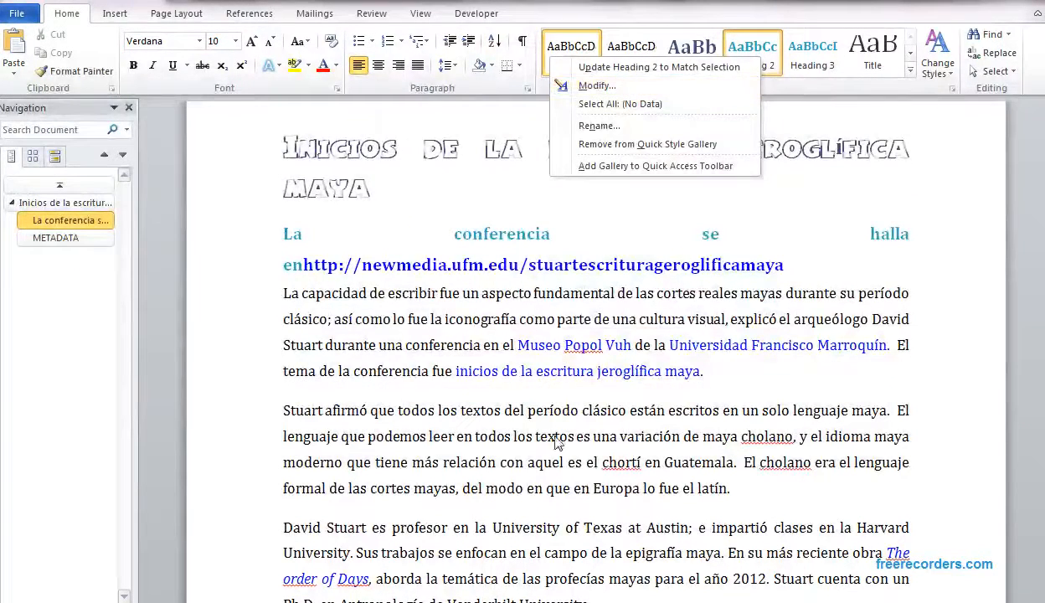
{"action": "left_click", "coordinate": [662, 492]}
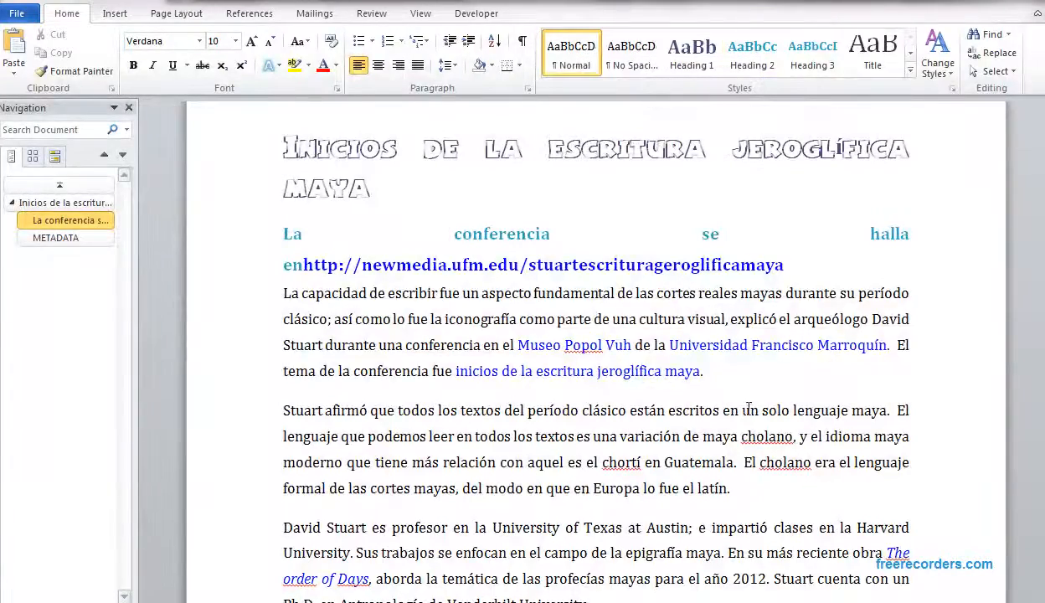
{"action": "scroll", "coordinate": [928, 158], "scroll_direction": "down", "scroll_amount": 2}
{"action": "scroll", "coordinate": [928, 158], "scroll_direction": "up", "scroll_amount": 3}
{"action": "left_click", "coordinate": [910, 71]}
{"action": "scroll", "coordinate": [914, 75], "scroll_direction": "down", "scroll_amount": 3}
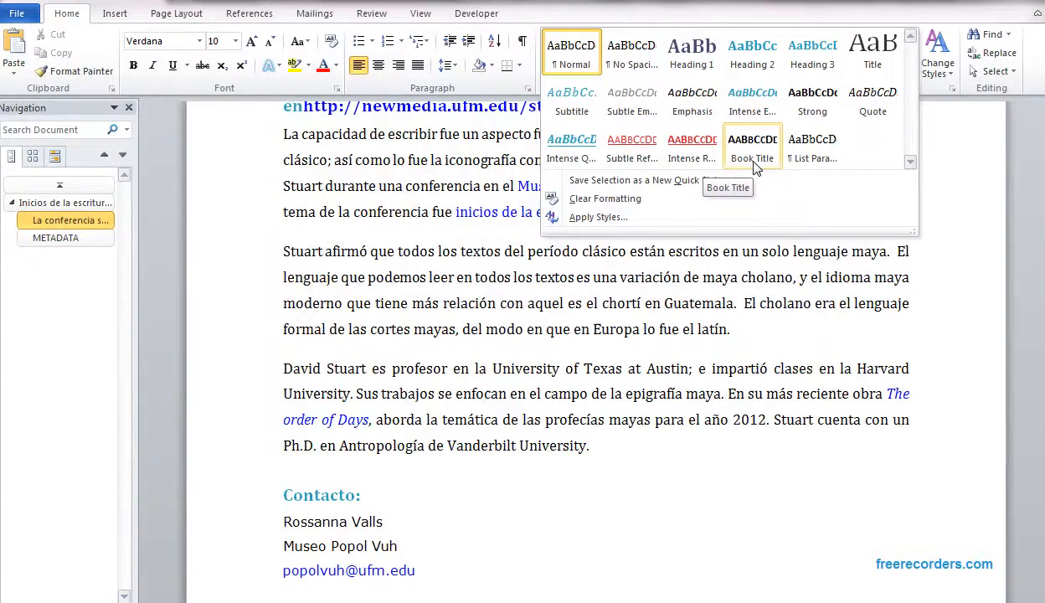
{"action": "scroll", "coordinate": [916, 172], "scroll_direction": "up", "scroll_amount": 3}
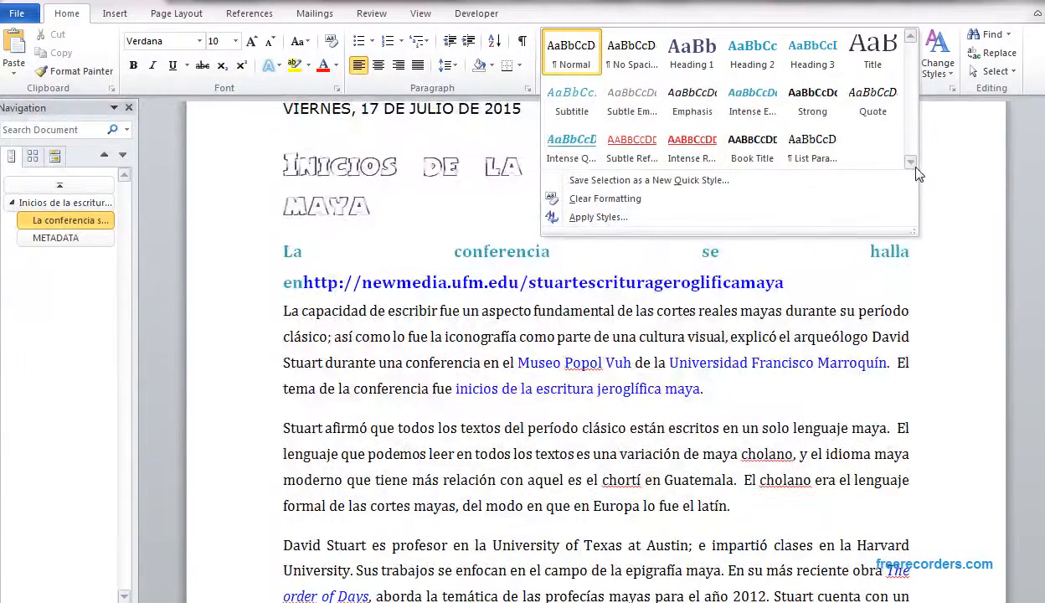
{"action": "left_click", "coordinate": [839, 449]}
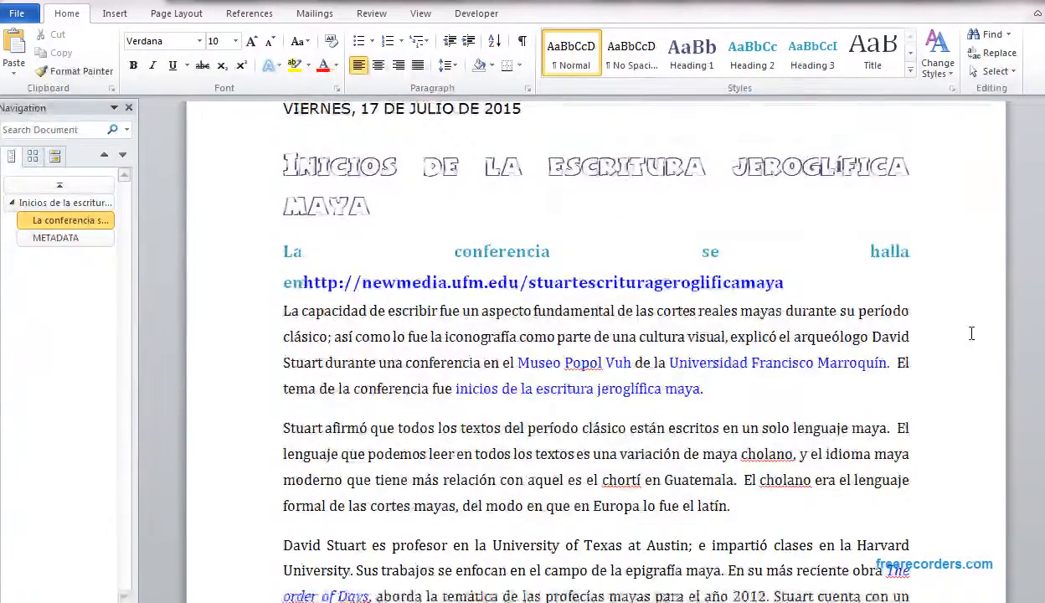
Add four blank lines after the last body paragraph, above the "Contacto:" heading, to make room for a figure.
{"action": "scroll", "coordinate": [969, 333], "scroll_direction": "down", "scroll_amount": 5}
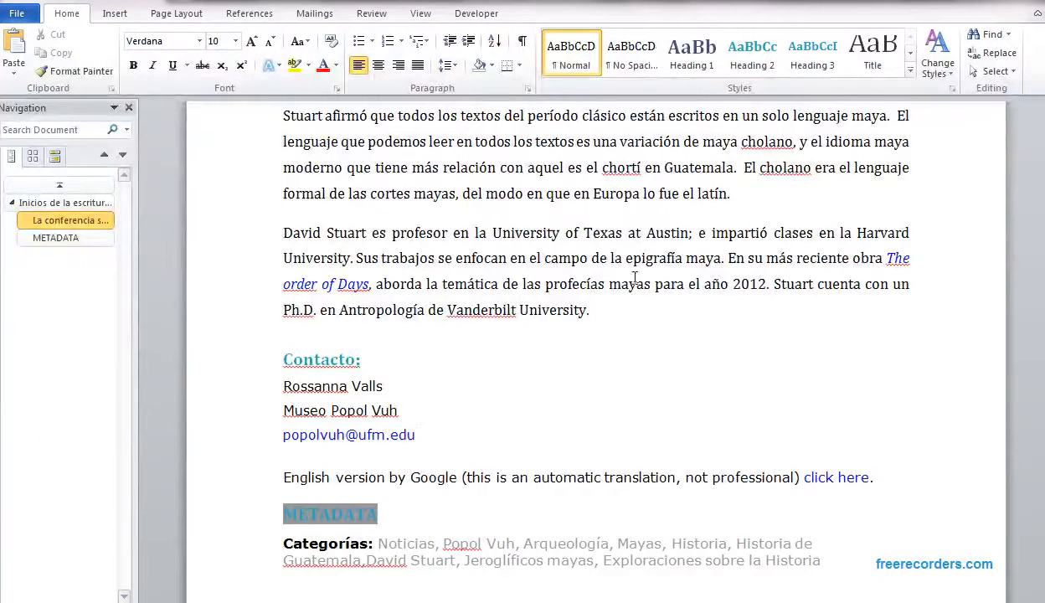
{"action": "left_click", "coordinate": [683, 312]}
{"action": "key", "text": "Return"}
{"action": "key", "text": "Return"}
{"action": "key", "text": "Return"}
{"action": "key", "text": "Return"}
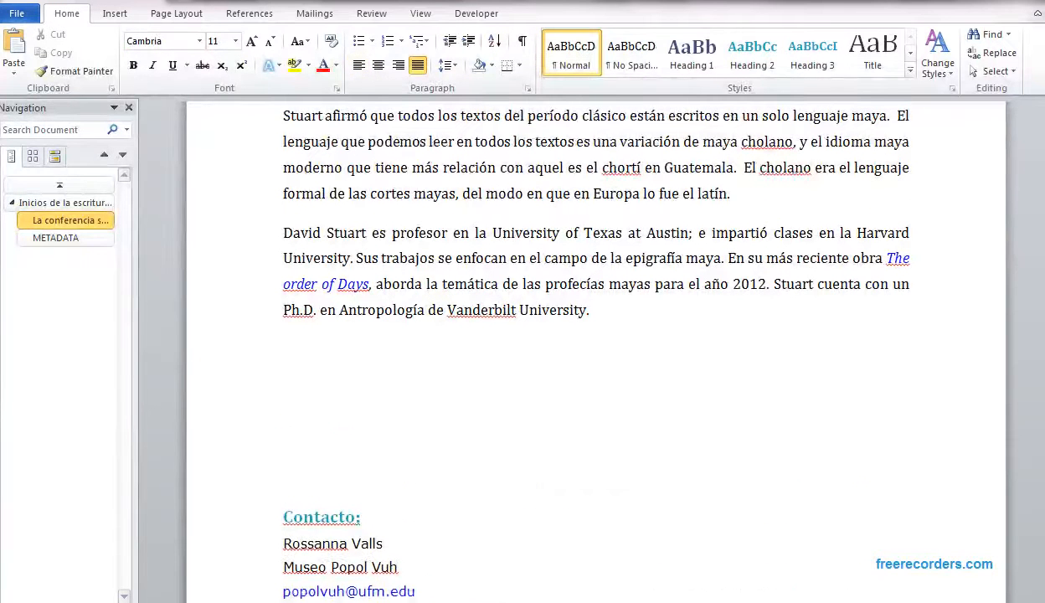
Draw a rectangle shape about 6.27 cm wide and 2.54 cm high in the blank space above "Contacto:".
{"action": "left_click", "coordinate": [115, 14]}
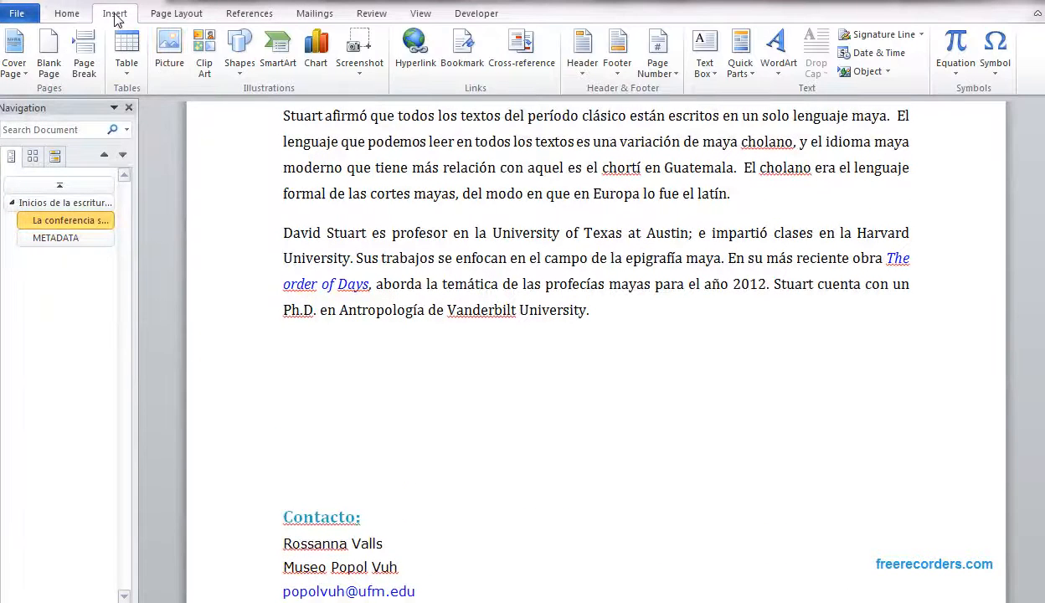
{"action": "left_click", "coordinate": [241, 71]}
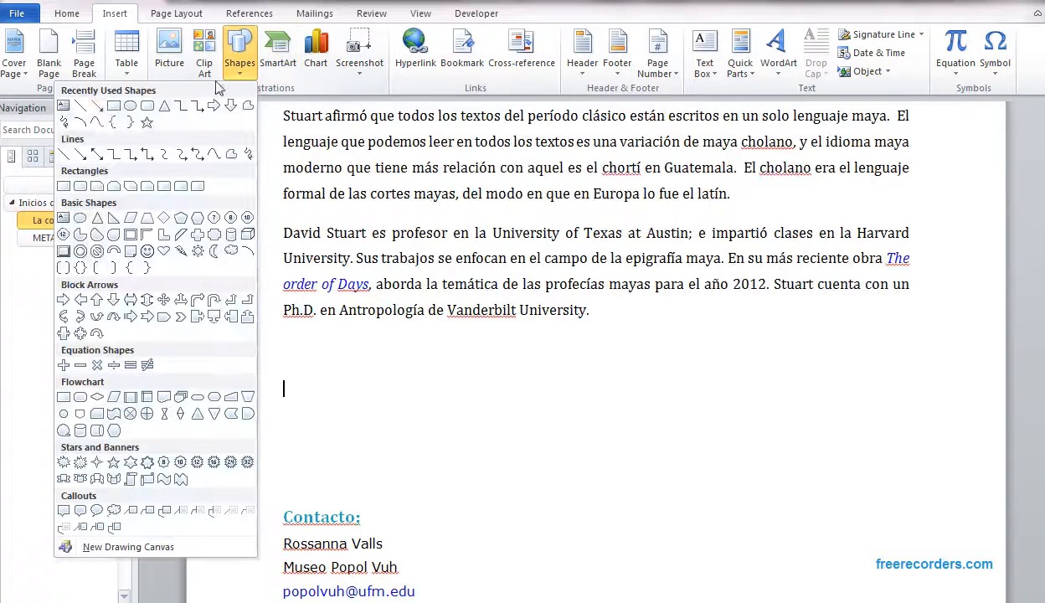
{"action": "left_click", "coordinate": [113, 105]}
{"action": "mouse_move", "coordinate": [280, 351]}
{"action": "left_mouse_down"}
{"action": "mouse_move", "coordinate": [339, 404]}
{"action": "mouse_move", "coordinate": [527, 456]}
{"action": "left_mouse_up"}
Caption the rectangle "Figura 1 - Antropología de Vanderbilt University" with the Figura label, positioned above the selected item.
{"action": "right_click", "coordinate": [424, 406]}
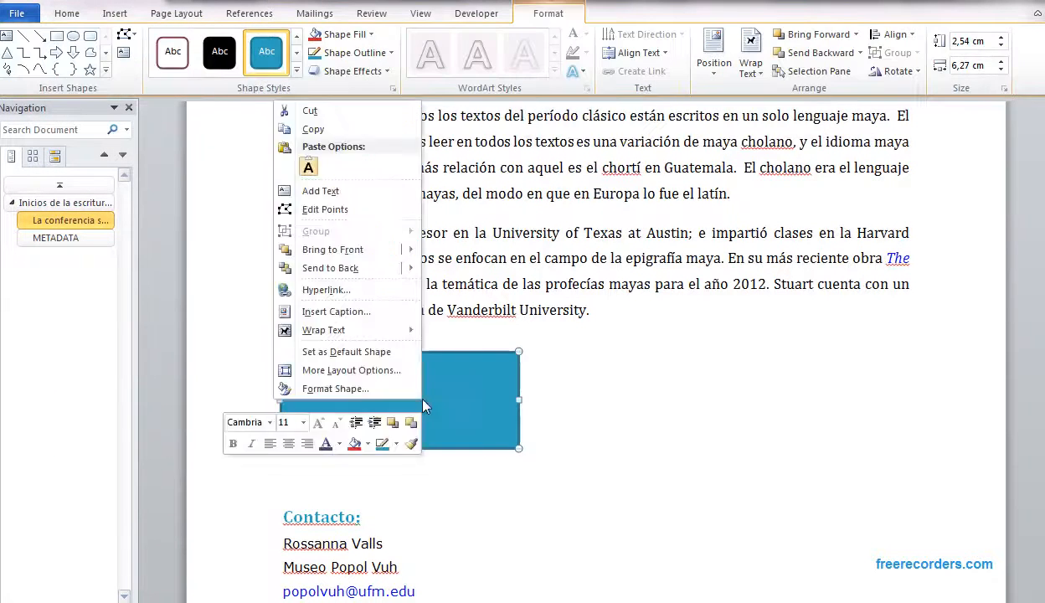
{"action": "left_click", "coordinate": [368, 311]}
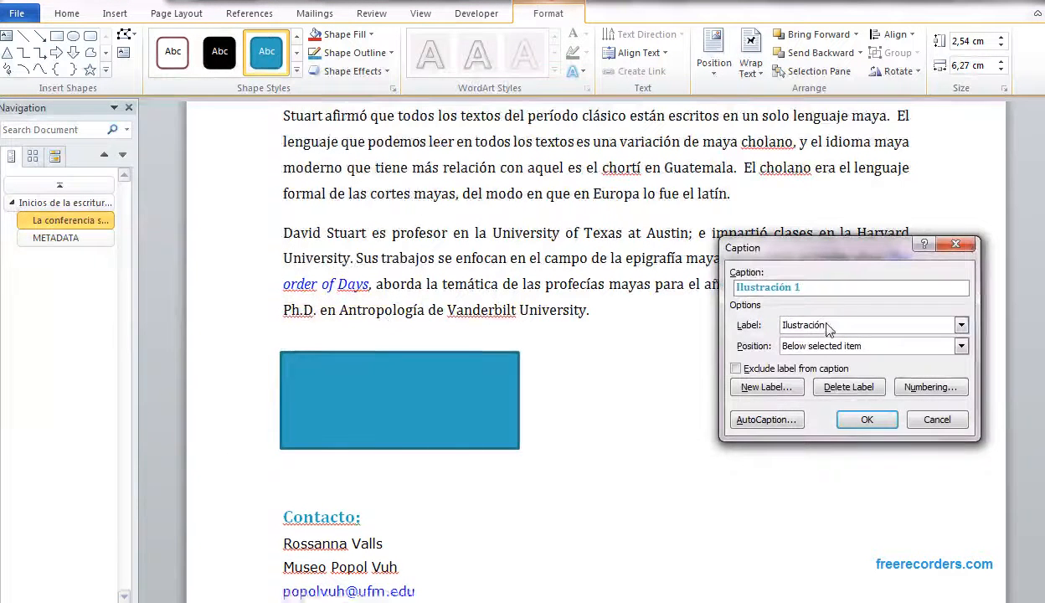
{"action": "left_click", "coordinate": [799, 325]}
{"action": "left_click", "coordinate": [829, 345]}
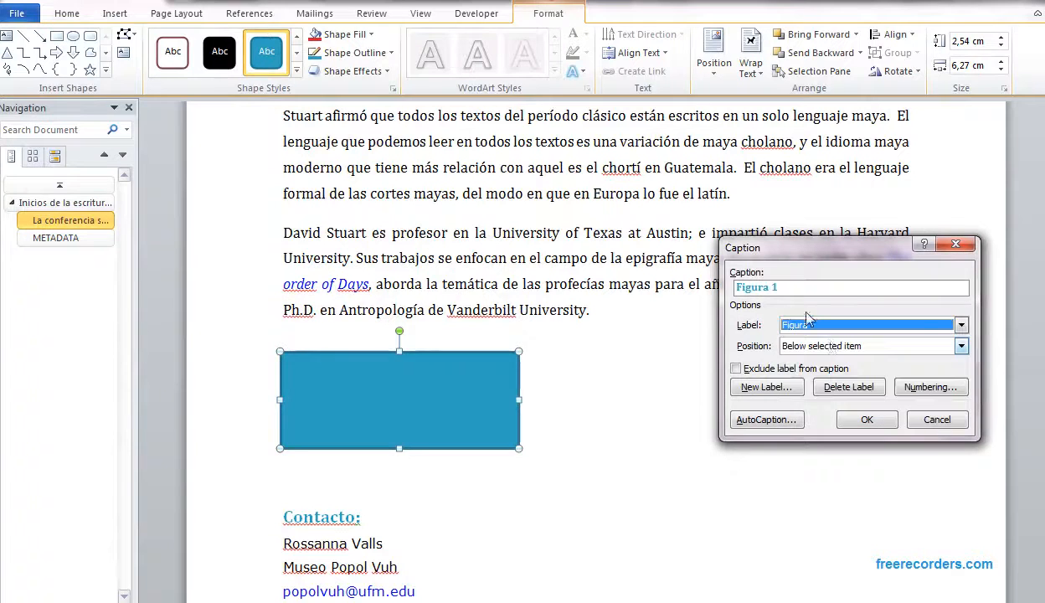
{"action": "left_click", "coordinate": [822, 287]}
{"action": "type", "text": "-"}
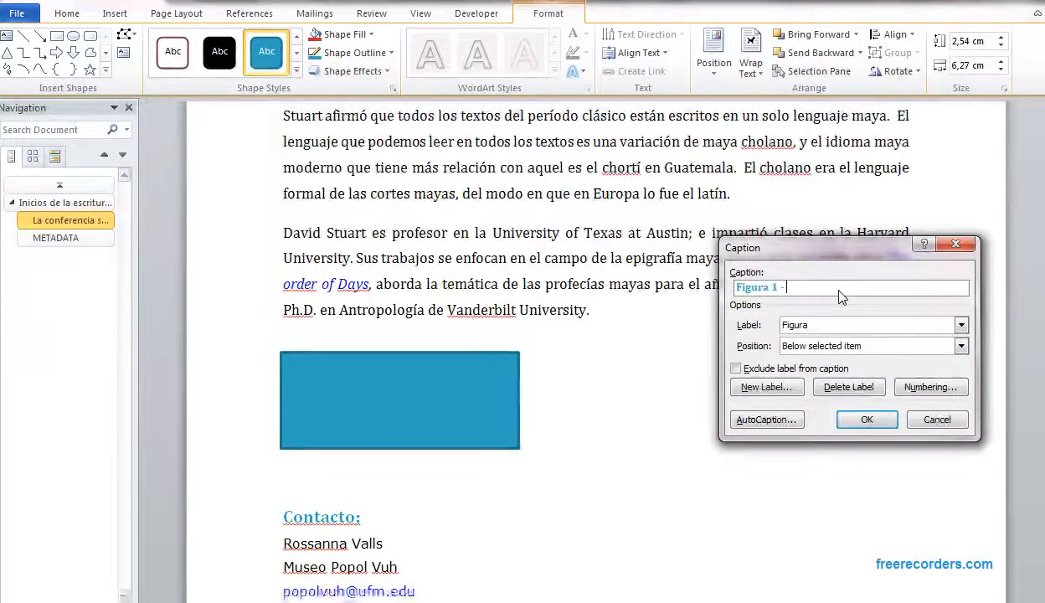
{"action": "type", "text": " Antropología de Van"}
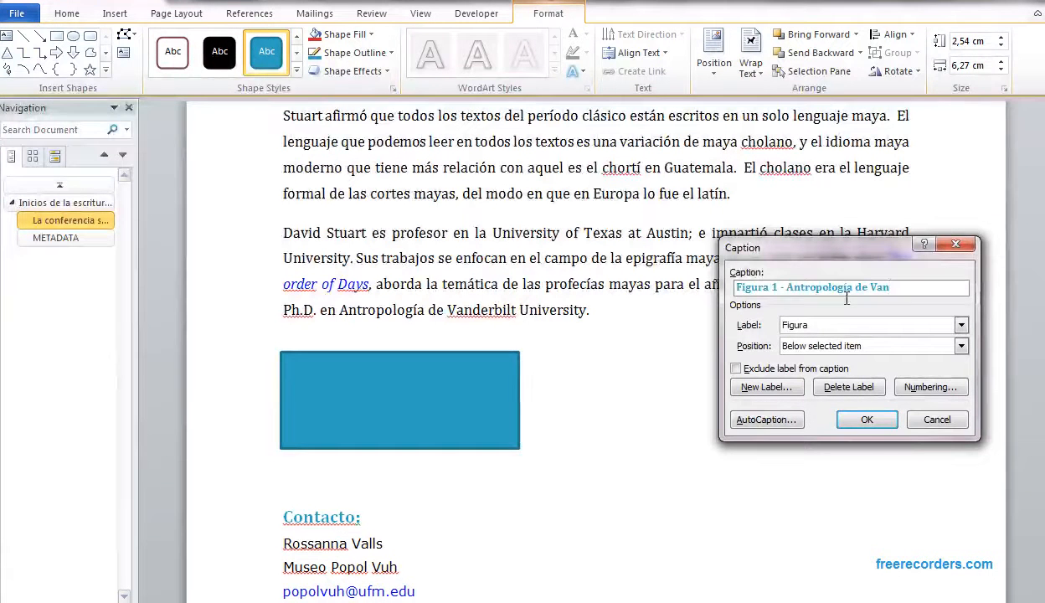
{"action": "type", "text": "derbilt University"}
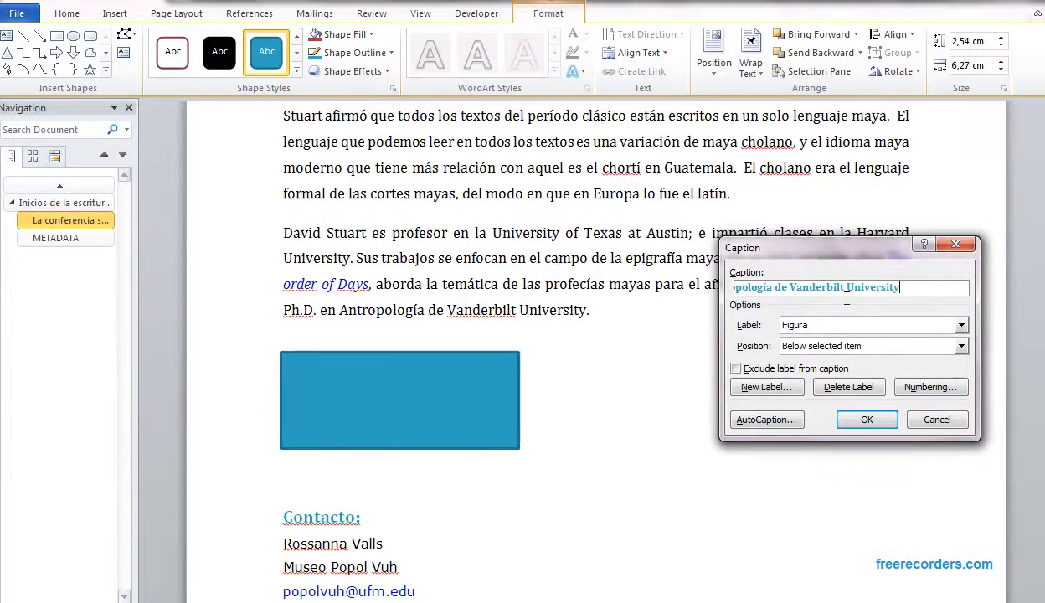
{"action": "left_click", "coordinate": [862, 346]}
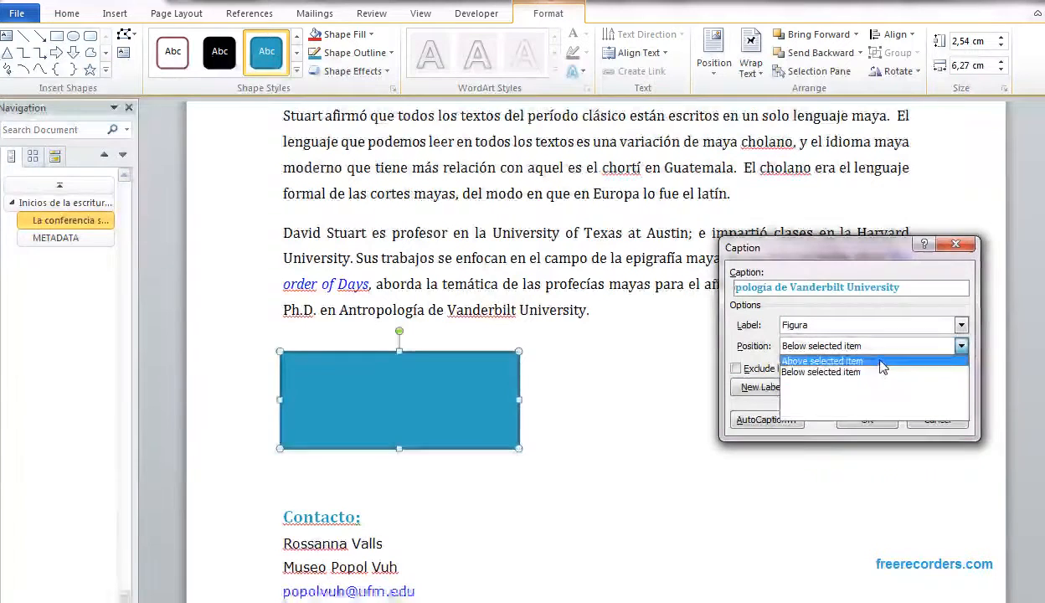
{"action": "left_click", "coordinate": [837, 361]}
{"action": "left_click", "coordinate": [862, 419]}
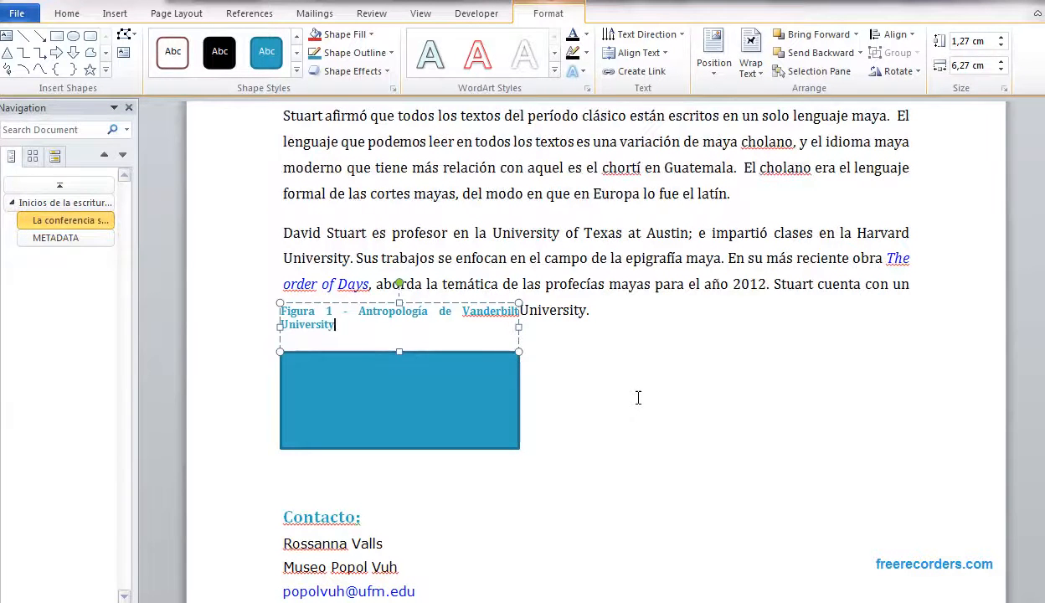
Move the rectangle and its caption down together, clear of the last body paragraph.
{"action": "left_click", "coordinate": [636, 398]}
{"action": "left_click", "coordinate": [414, 333]}
{"action": "key", "text": "Down"}
{"action": "key", "text": "Down"}
{"action": "key", "text": "Down"}
{"action": "key", "text": "Down"}
{"action": "key", "text": "Down"}
{"action": "key", "text": "Down"}
{"action": "key", "text": "Down"}
Start a parenthetical note "(ver " before the final period of the last body paragraph.
{"action": "left_click", "coordinate": [624, 314]}
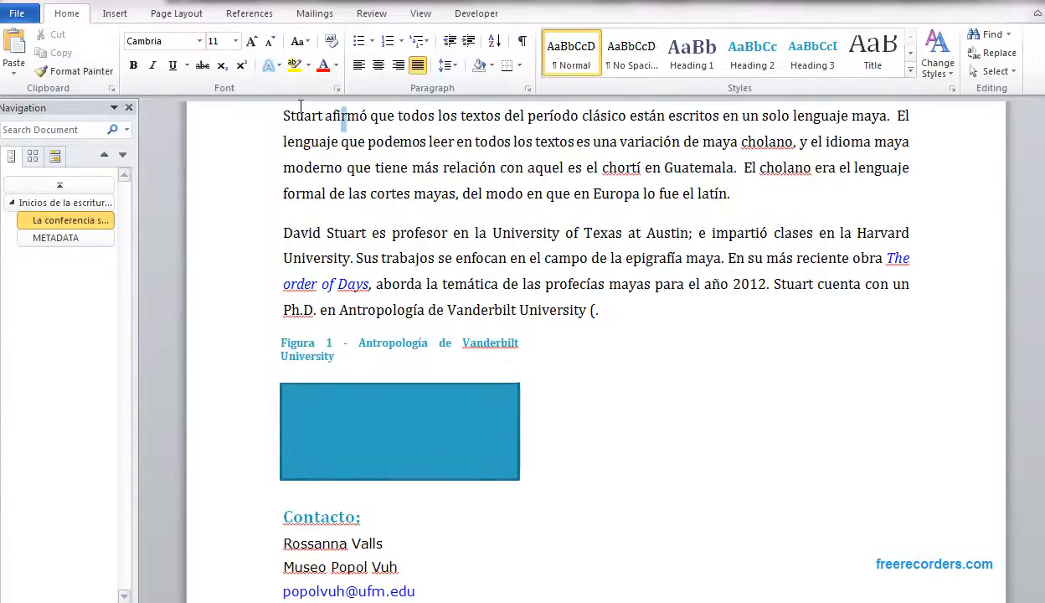
{"action": "left_click_drag", "start_coordinate": [365, 117], "coordinate": [211, 38]}
{"action": "left_click_drag", "start_coordinate": [1043, 171], "coordinate": [1043, 205]}
{"action": "left_click", "coordinate": [530, 373]}
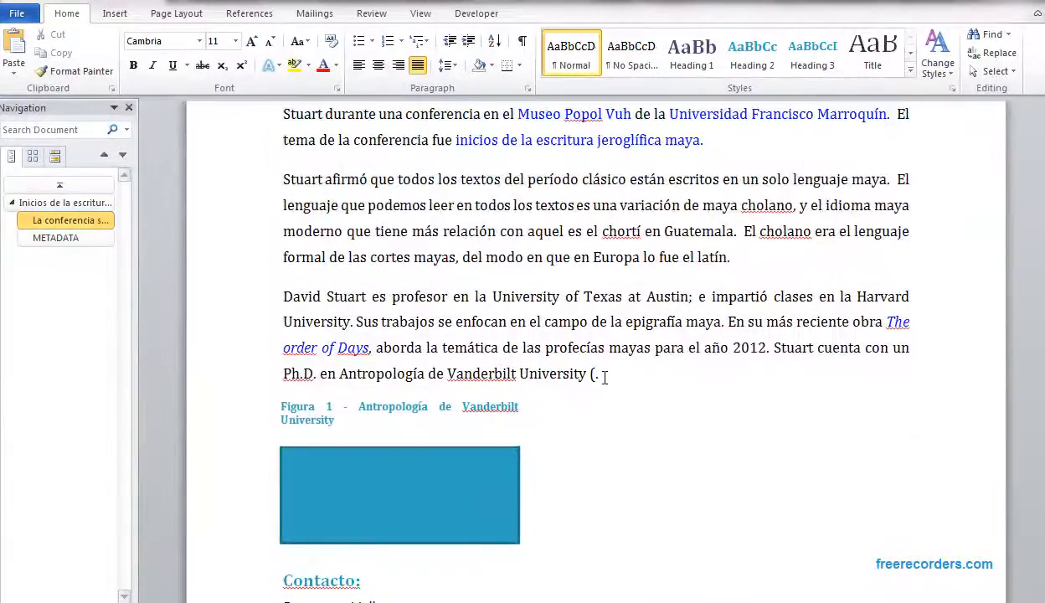
{"action": "type", "text": "ver"}
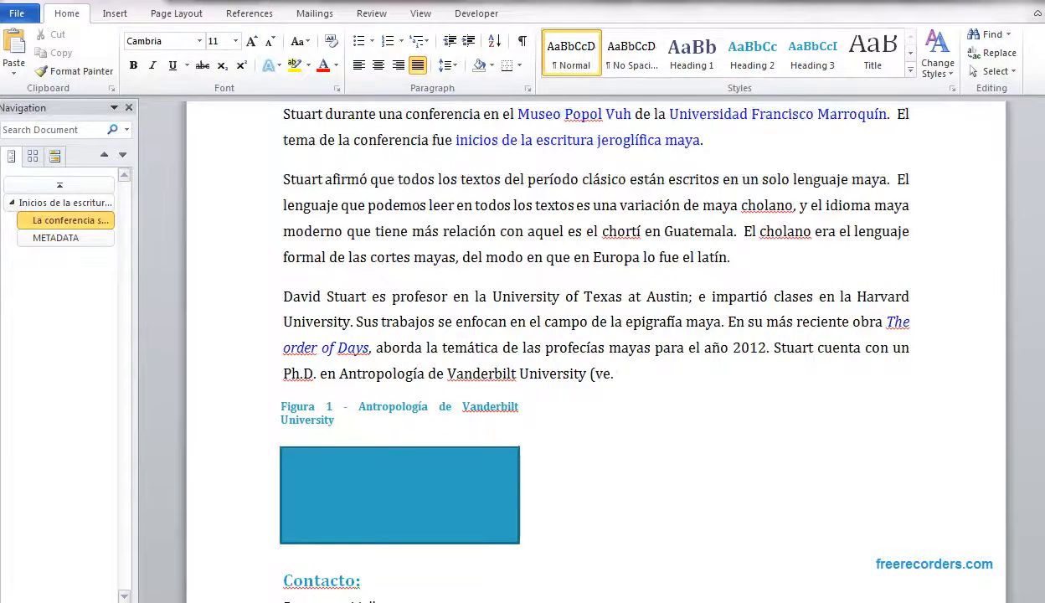
Insert a cross-reference of type Figura to the entire Figura 1 caption after "(ver", as a hyperlink.
{"action": "left_click", "coordinate": [257, 15]}
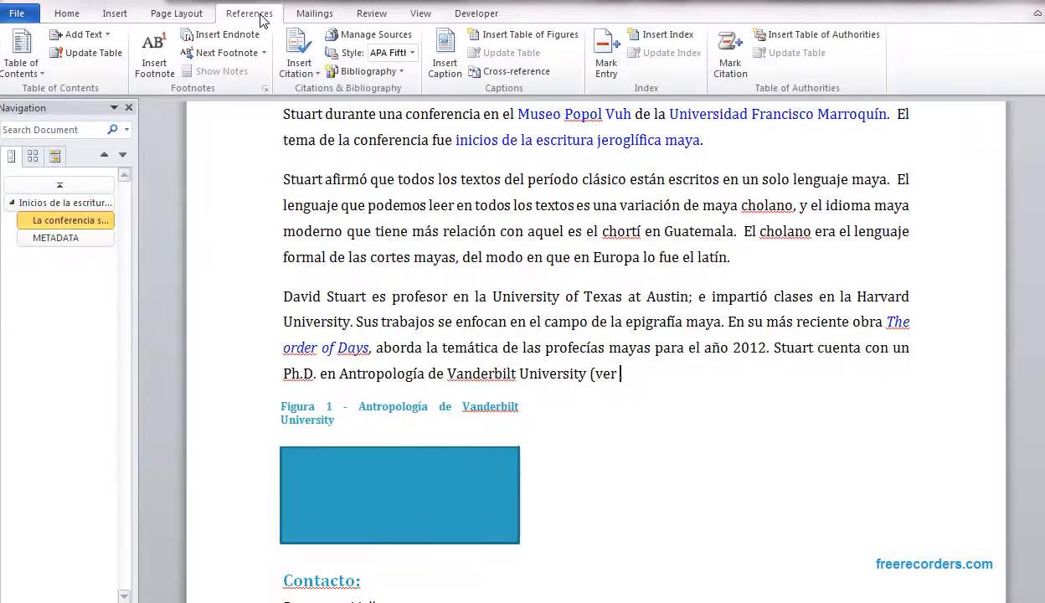
{"action": "left_click", "coordinate": [513, 72]}
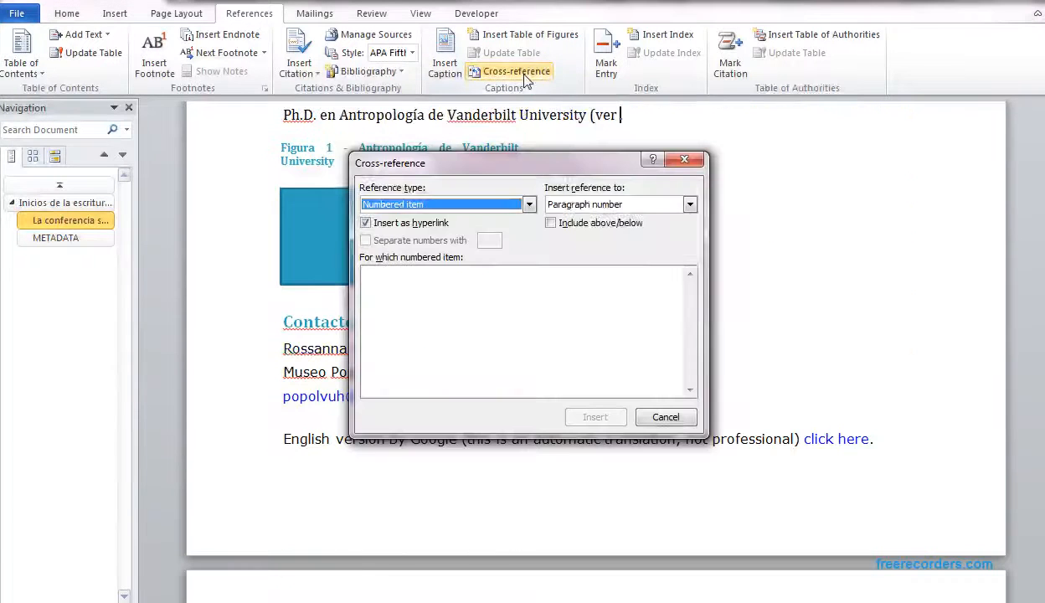
{"action": "left_click", "coordinate": [502, 204]}
{"action": "key", "text": "Down"}
{"action": "key", "text": "Down"}
{"action": "key", "text": "Down"}
{"action": "key", "text": "Down"}
{"action": "key", "text": "Down"}
{"action": "key", "text": "Down"}
{"action": "key", "text": "Down"}
{"action": "key", "text": "Return"}
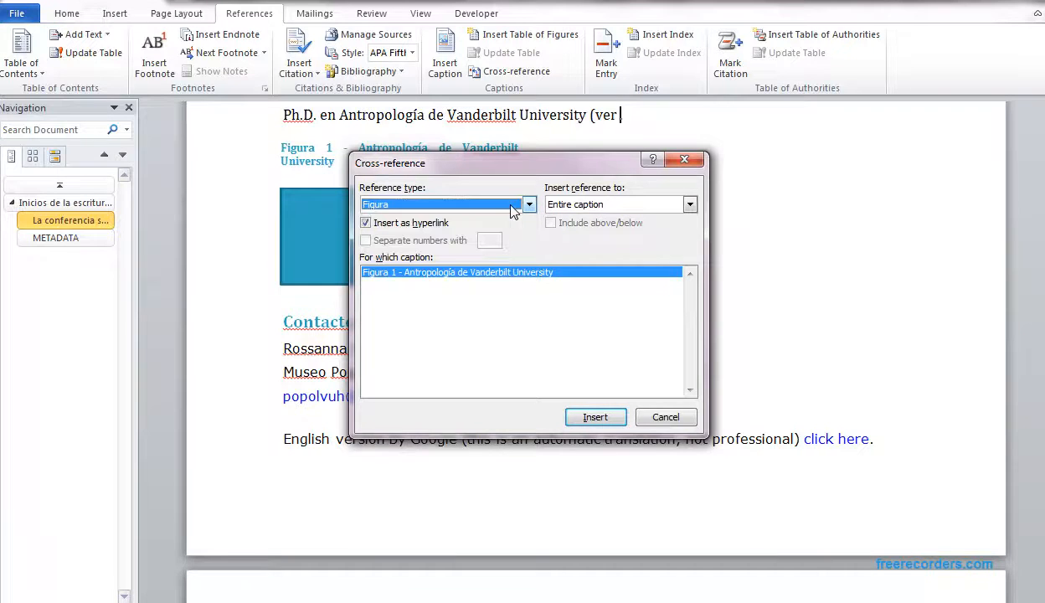
{"action": "left_click", "coordinate": [507, 274]}
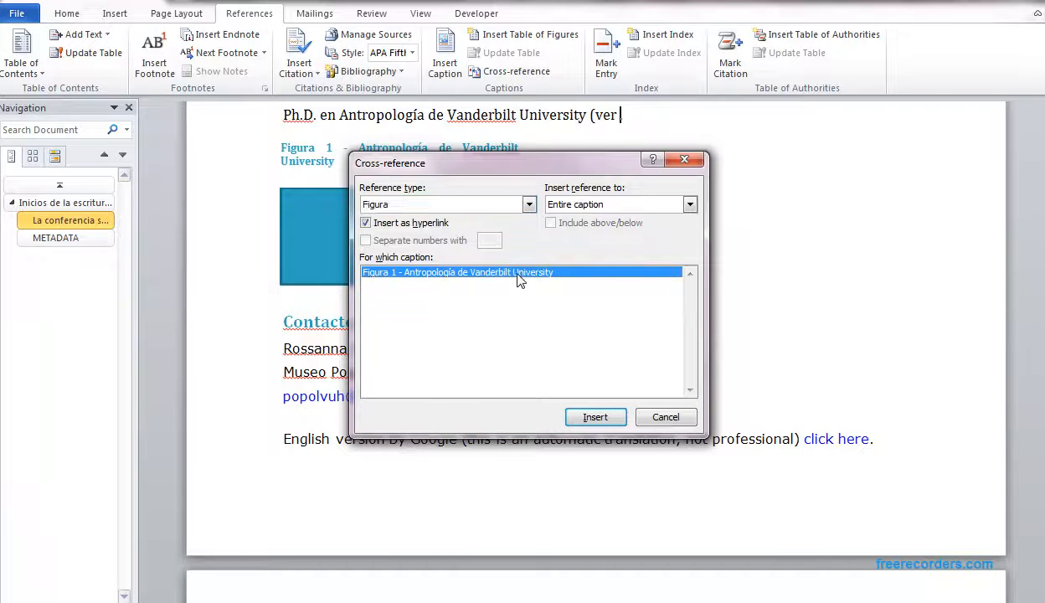
{"action": "left_click", "coordinate": [603, 420]}
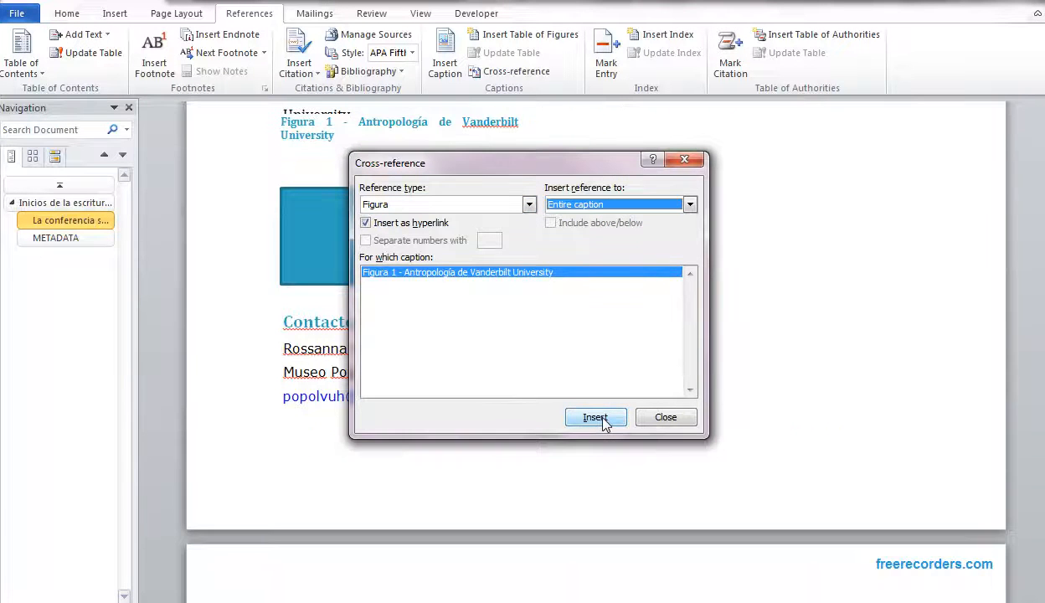
Insert the entire-caption cross-reference to Figura 1 two more times, and close the Cross-reference dialog.
{"action": "left_click", "coordinate": [606, 421]}
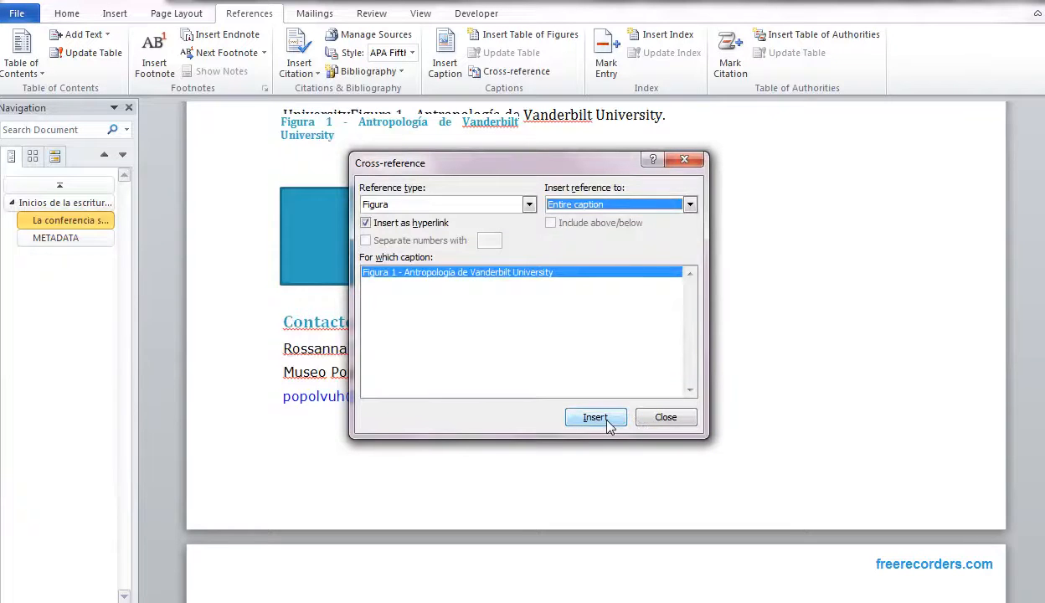
{"action": "key", "text": "alt+Down"}
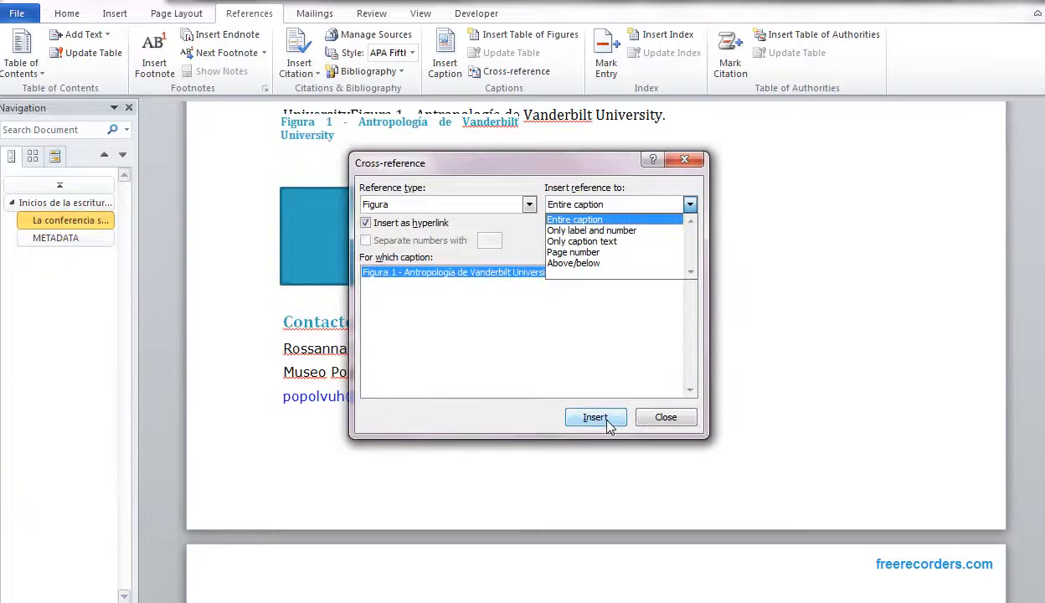
{"action": "left_click", "coordinate": [638, 216]}
{"action": "left_click", "coordinate": [591, 420]}
{"action": "left_click", "coordinate": [660, 422]}
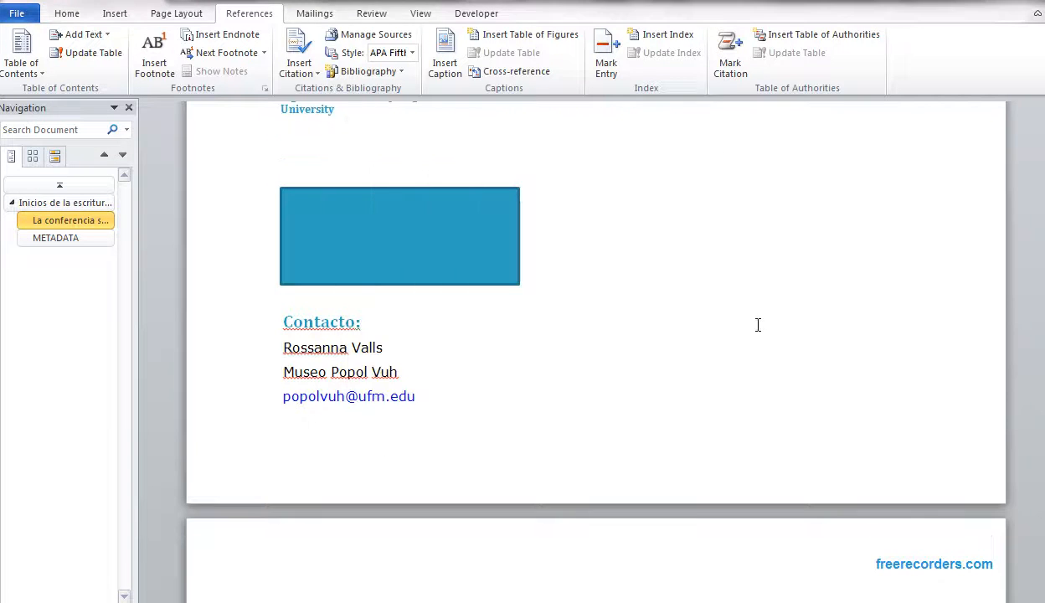
Move the caption text box down to just above the rectangle, off the body text.
{"action": "left_click", "coordinate": [328, 121]}
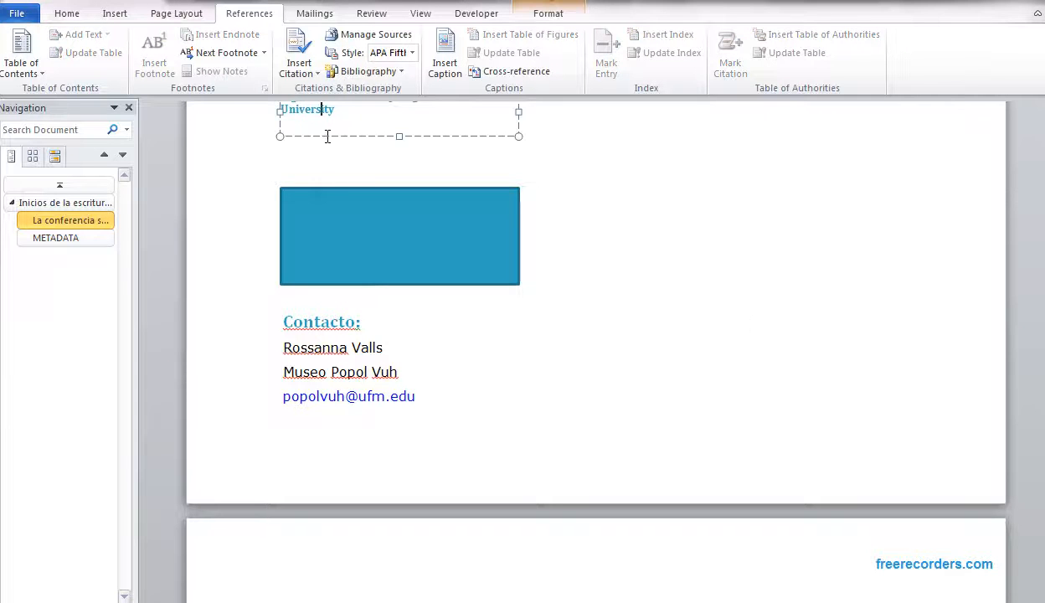
{"action": "left_click_drag", "start_coordinate": [333, 145], "coordinate": [335, 174]}
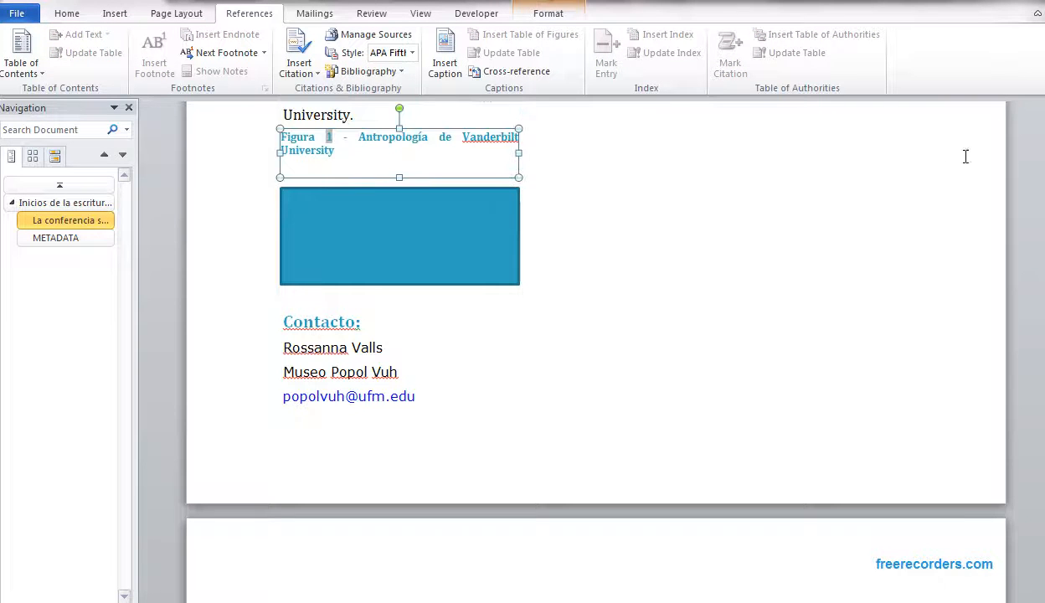
Delete the final period and the two duplicate cross-references, and close the parenthesis after the remaining Figura 1 reference.
{"action": "scroll", "coordinate": [327, 252], "scroll_direction": "up", "scroll_amount": 2}
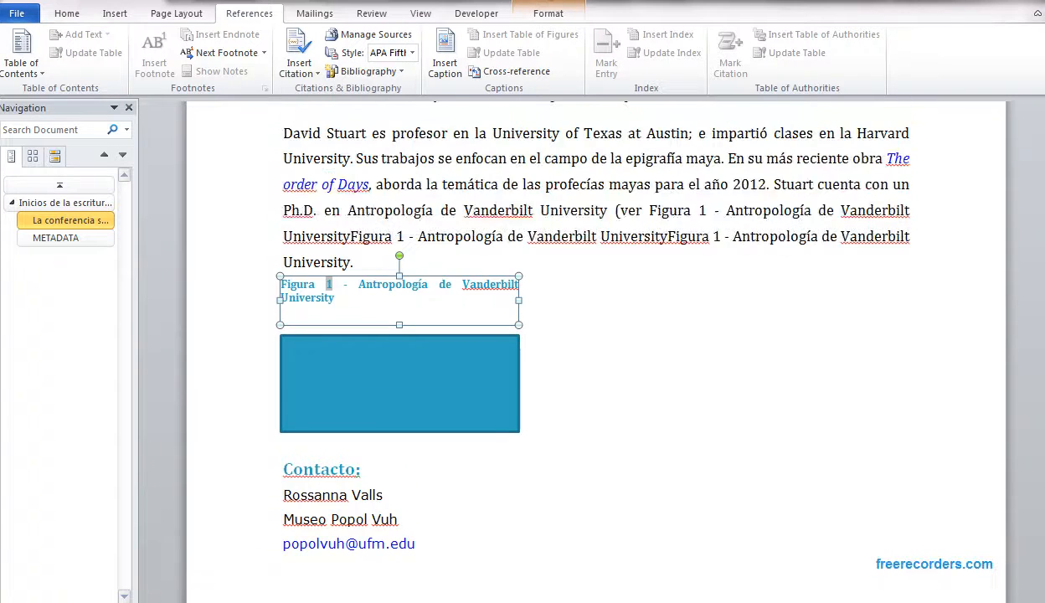
{"action": "left_click", "coordinate": [362, 265]}
{"action": "key", "text": "BackSpace"}
{"action": "key", "text": "BackSpace"}
{"action": "key", "text": "BackSpace"}
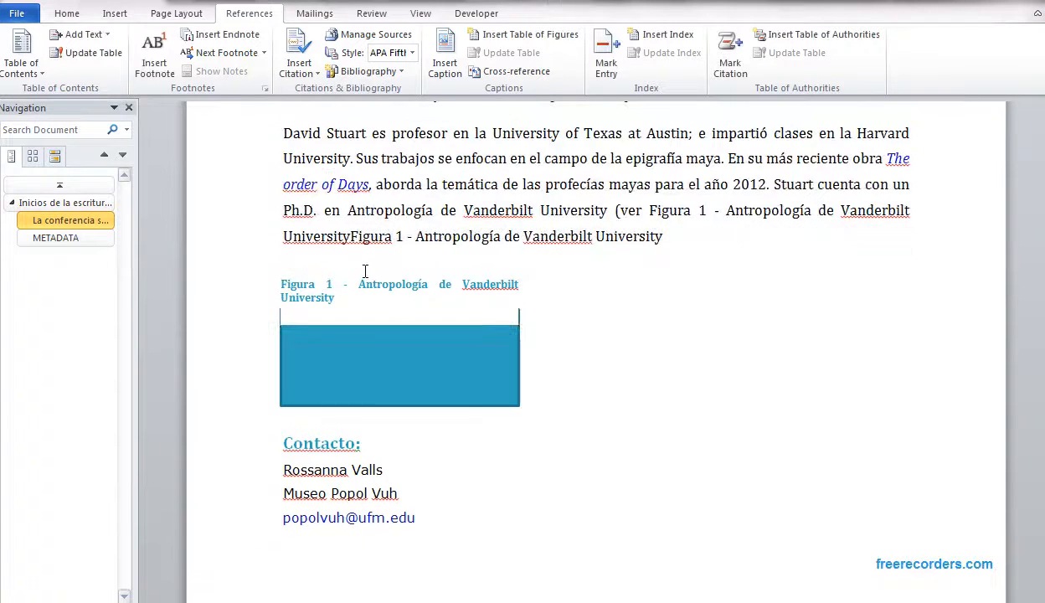
{"action": "key", "text": "BackSpace"}
{"action": "key", "text": "BackSpace"}
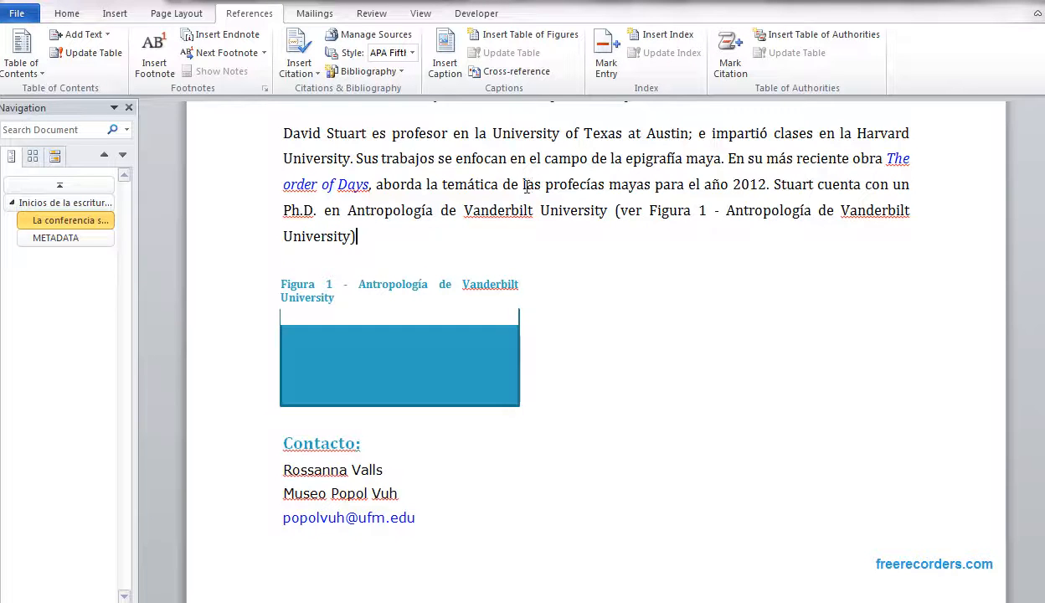
Update the Figura 1 cross-reference field in the paragraph's closing parenthesis.
{"action": "left_click", "coordinate": [737, 223]}
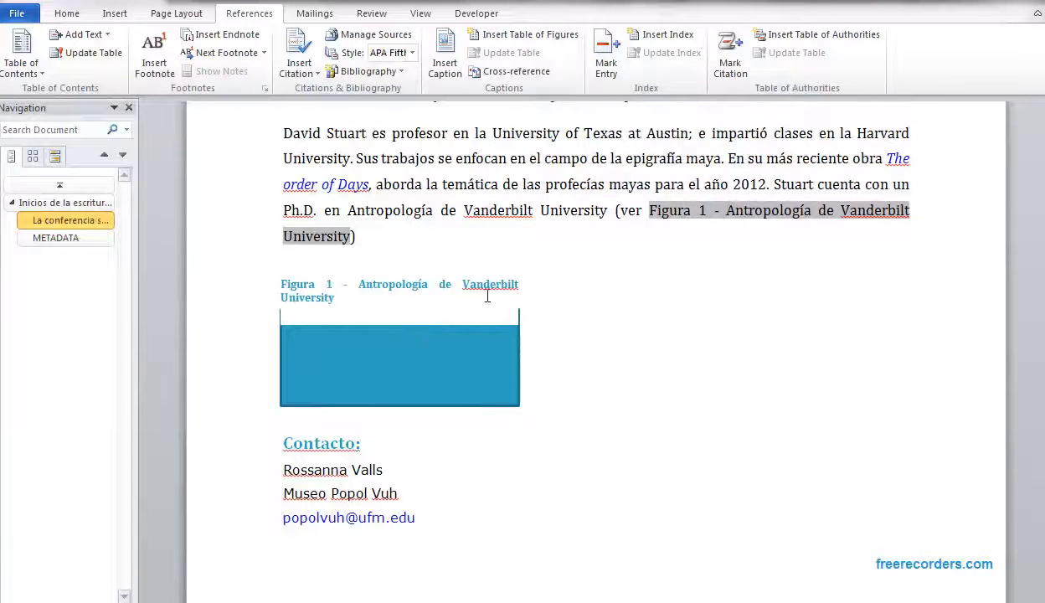
{"action": "right_click", "coordinate": [663, 214]}
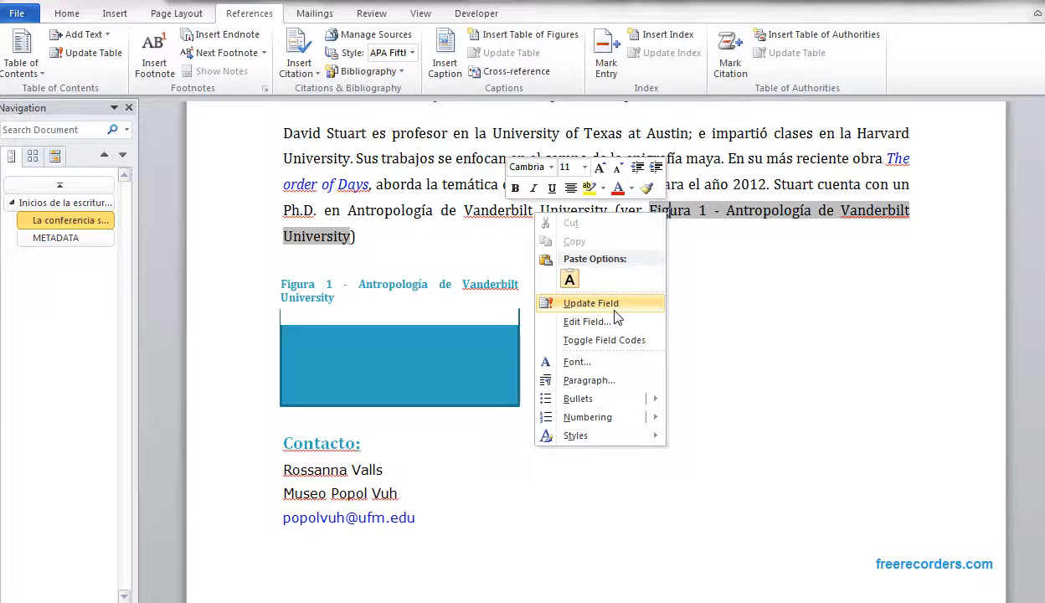
{"action": "left_click", "coordinate": [556, 305]}
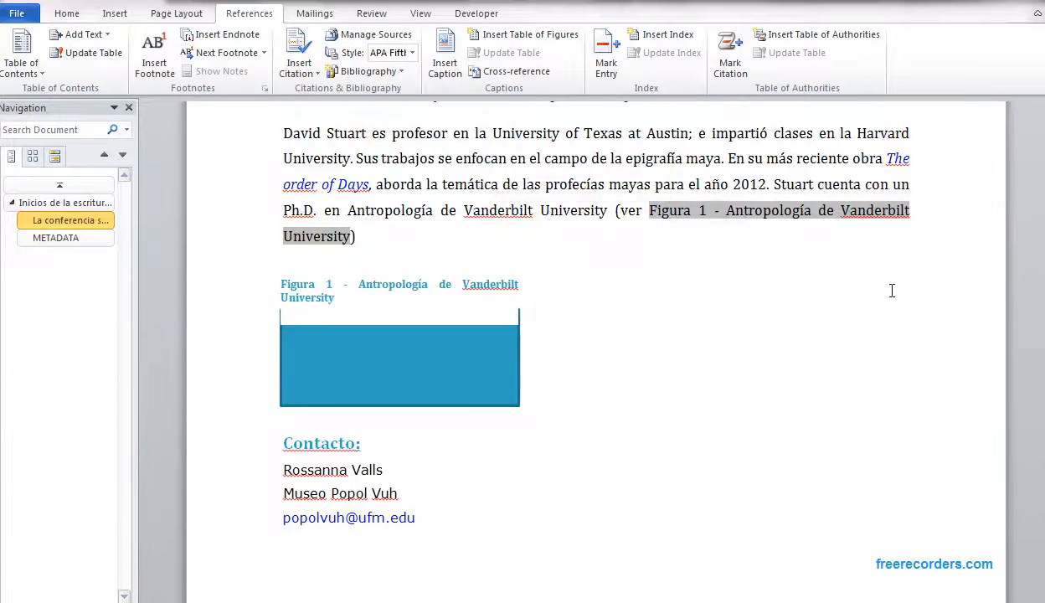
{"action": "left_click_drag", "start_coordinate": [1043, 263], "coordinate": [1043, 159]}
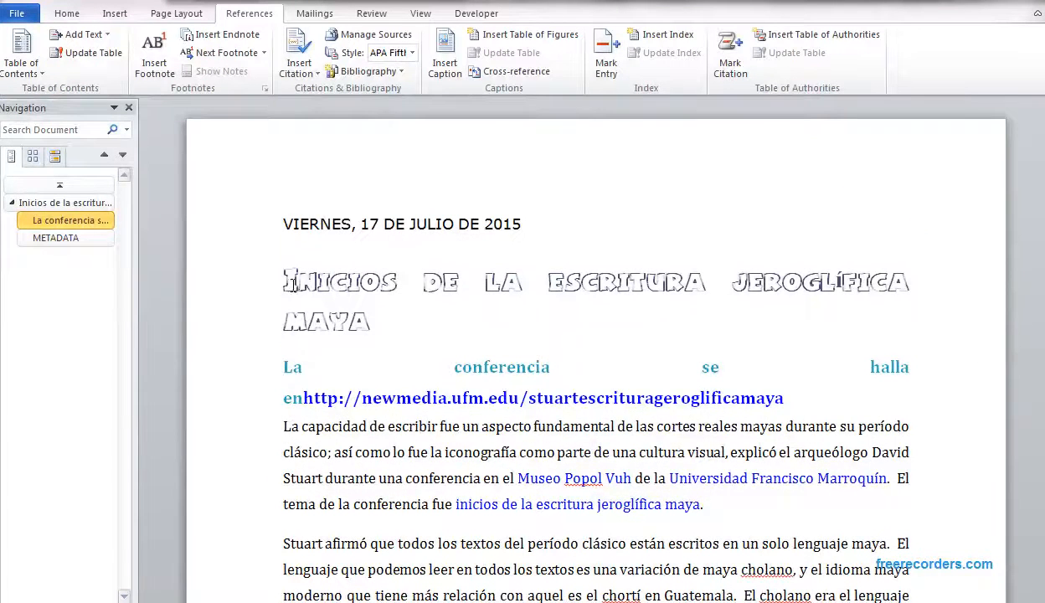
{"action": "left_click_drag", "start_coordinate": [289, 280], "coordinate": [383, 326]}
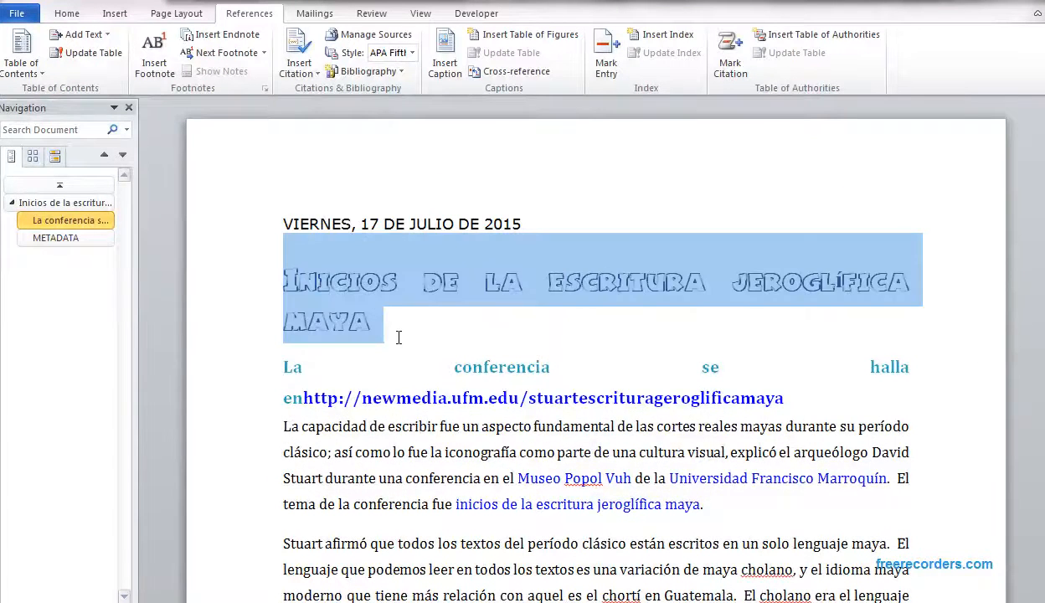
{"action": "left_click", "coordinate": [295, 368]}
{"action": "left_click_drag", "start_coordinate": [284, 427], "coordinate": [733, 523]}
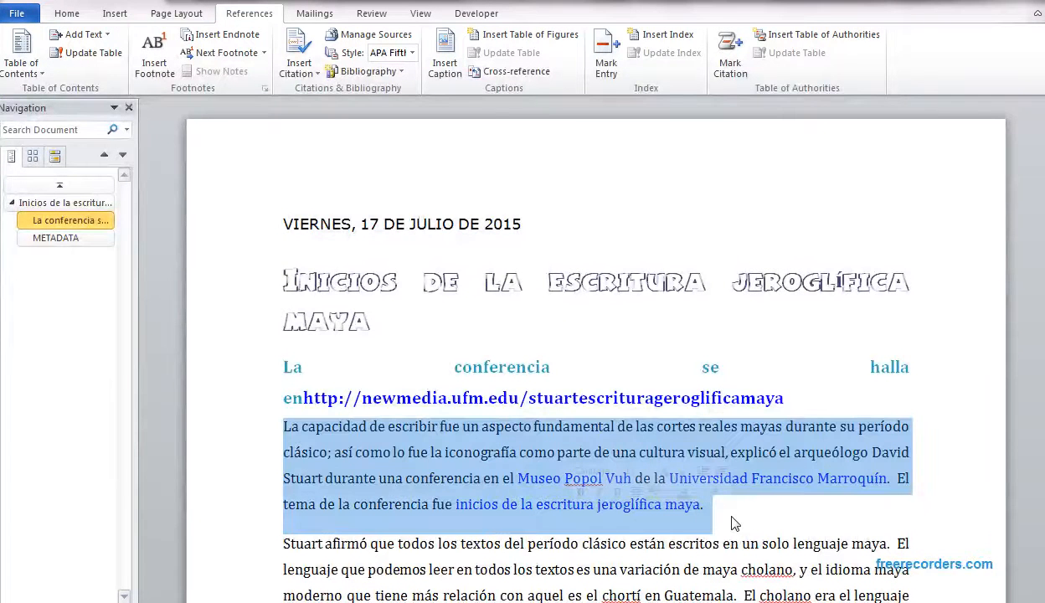
Add an empty line above the date at the document's start and insert a page break there, placing the cursor on the new first page.
{"action": "left_click", "coordinate": [288, 236]}
{"action": "key", "text": "Return"}
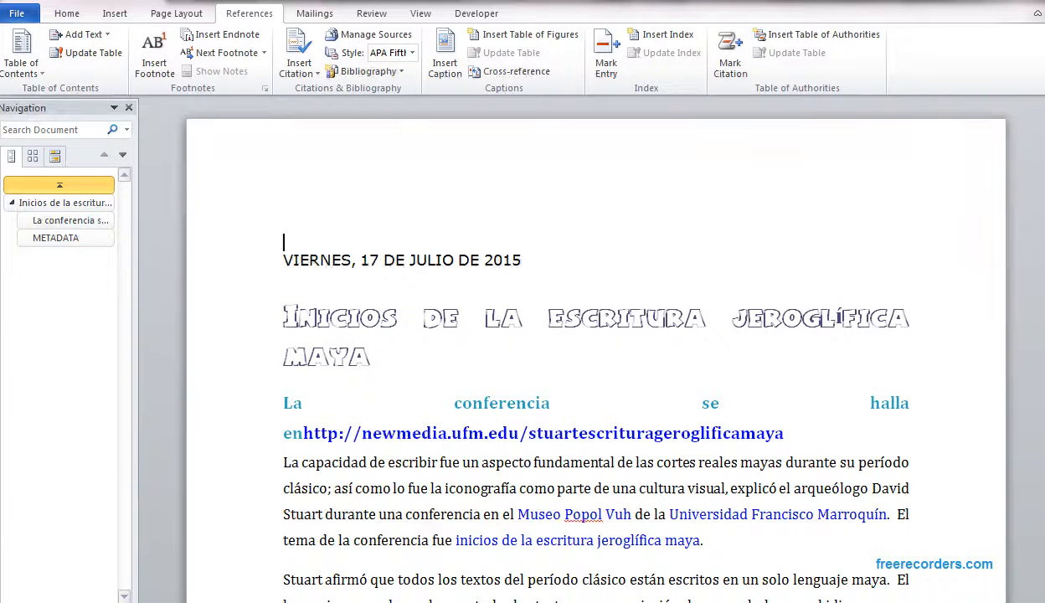
{"action": "left_click", "coordinate": [114, 13]}
{"action": "left_click", "coordinate": [87, 52]}
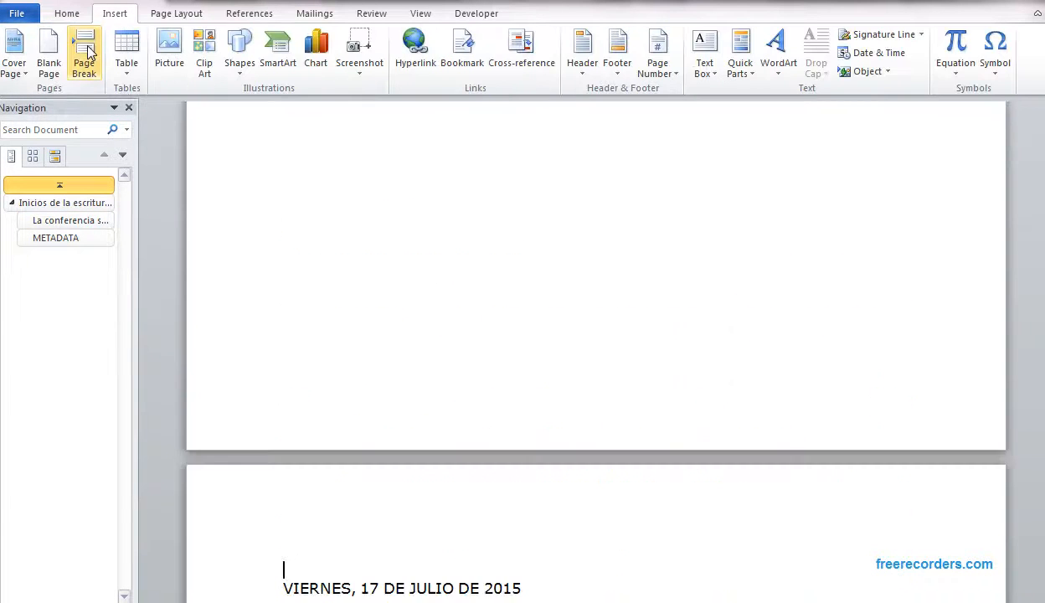
{"action": "key", "text": "Up"}
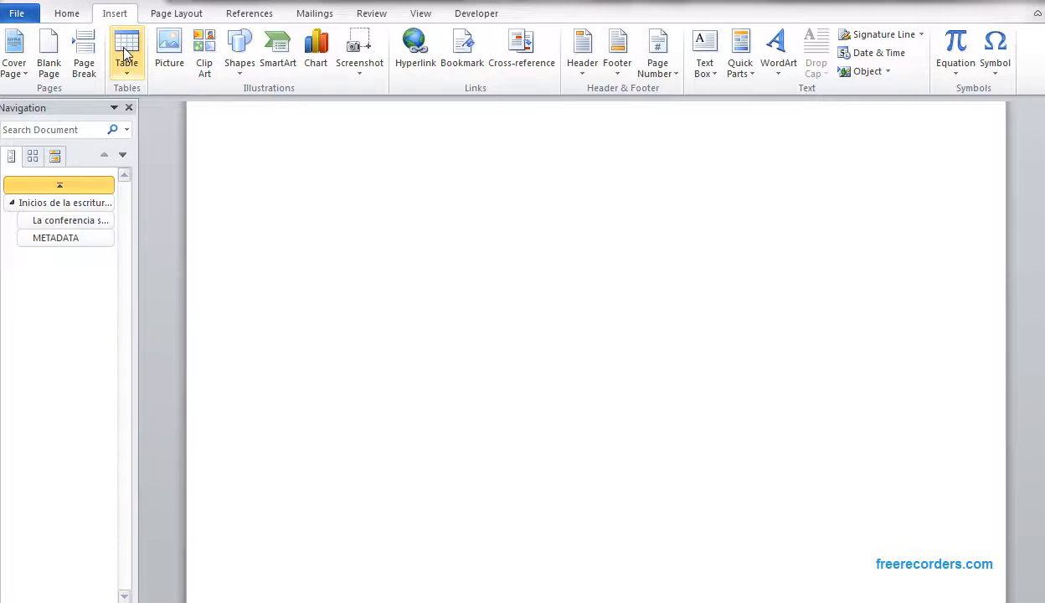
Set up a custom table of contents on the blank first page with the Formal format, dotted tab leader and three levels.
{"action": "left_click", "coordinate": [256, 15]}
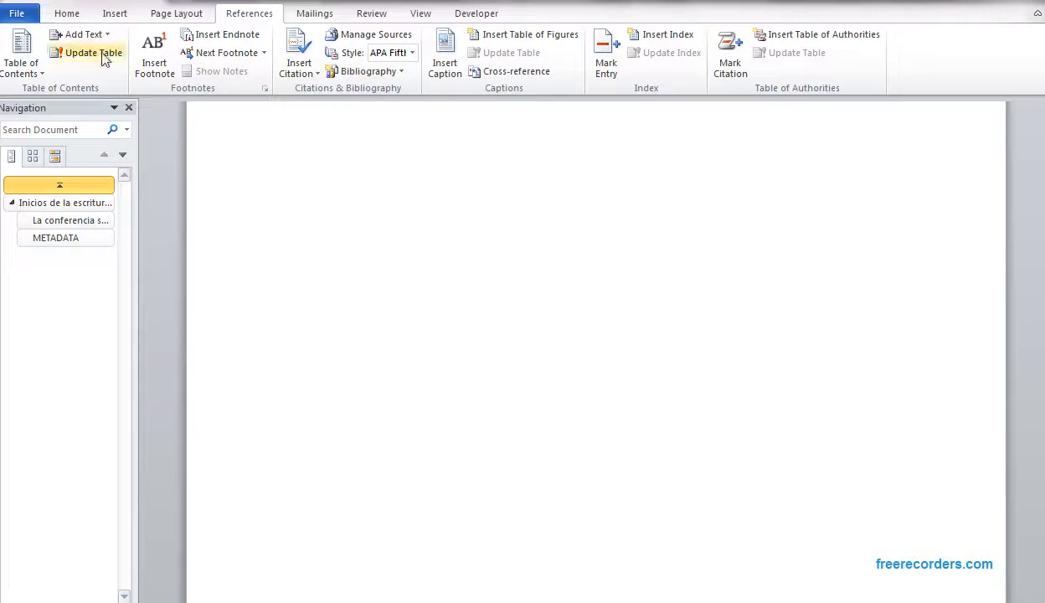
{"action": "left_click", "coordinate": [33, 66]}
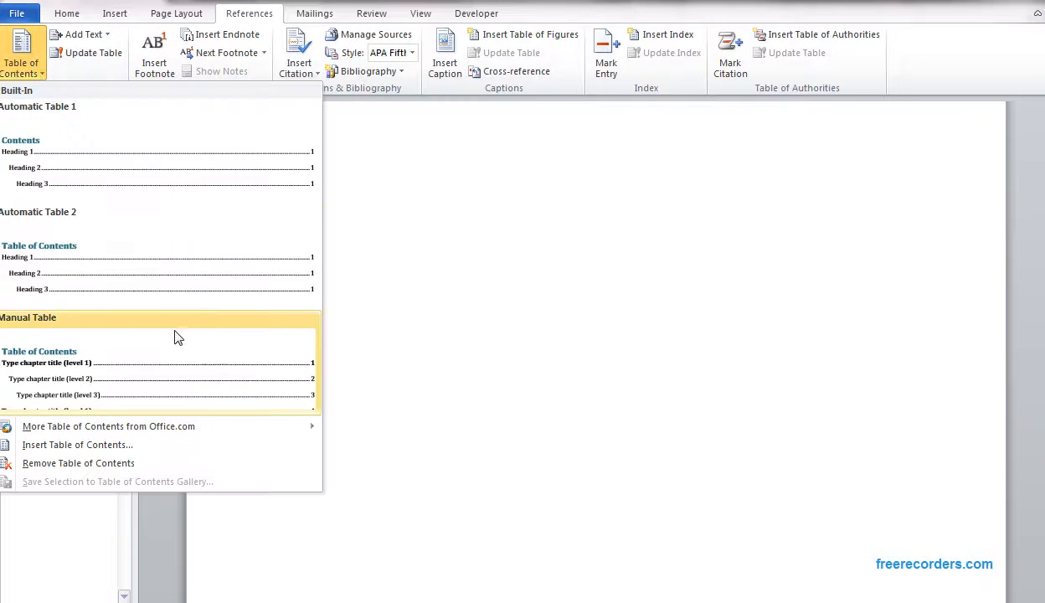
{"action": "left_click", "coordinate": [139, 445]}
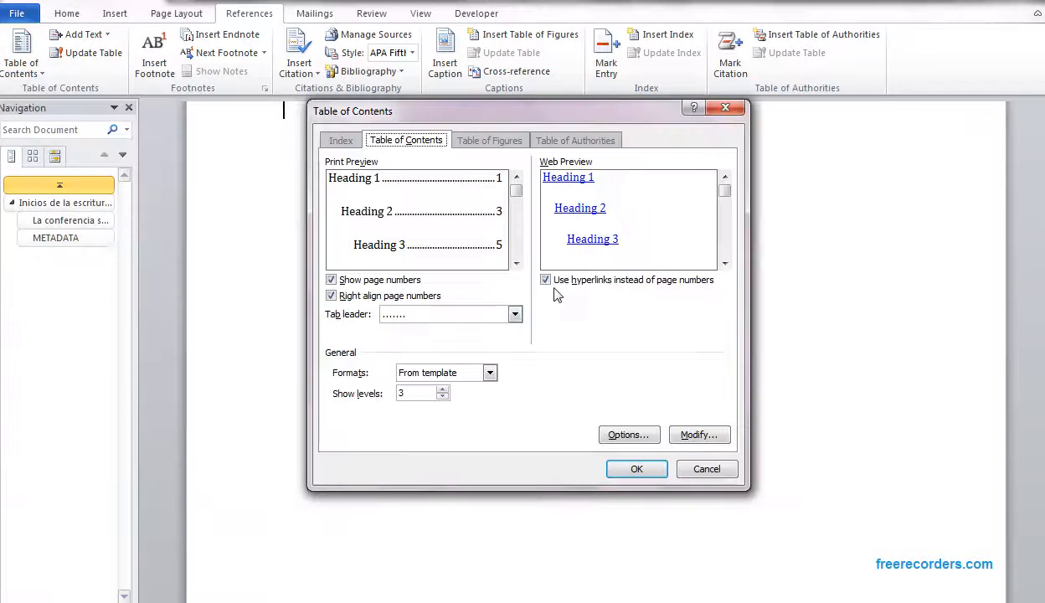
{"action": "left_click", "coordinate": [459, 314]}
{"action": "left_click", "coordinate": [461, 314]}
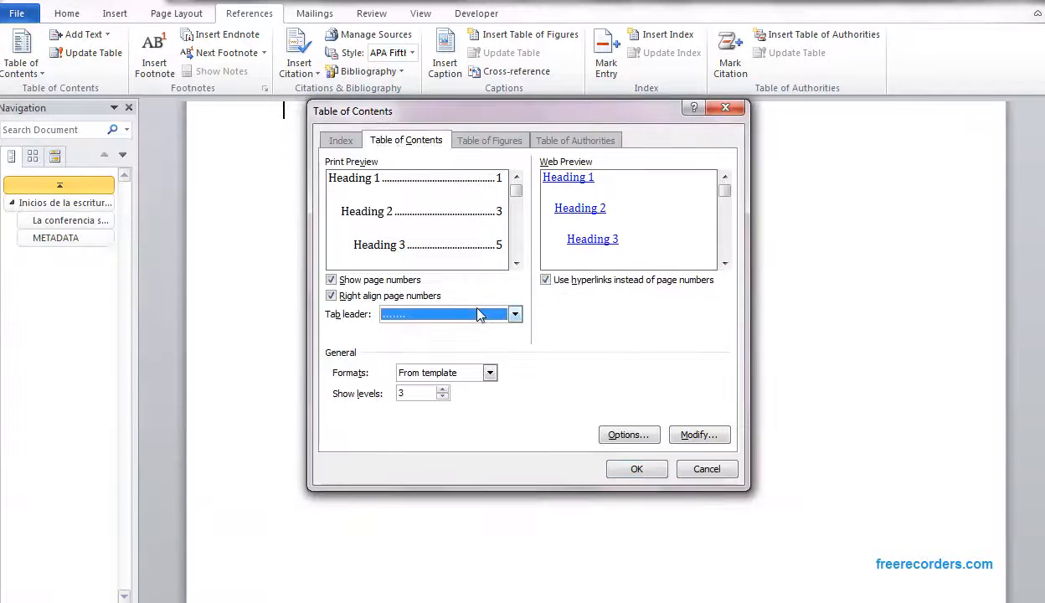
{"action": "left_click", "coordinate": [474, 370]}
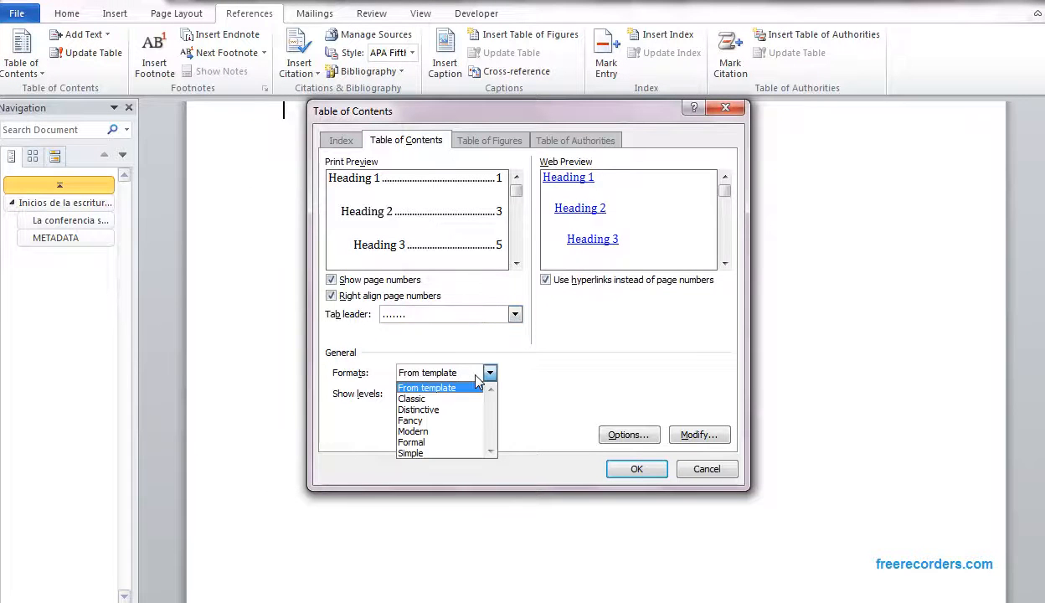
{"action": "left_click", "coordinate": [470, 442]}
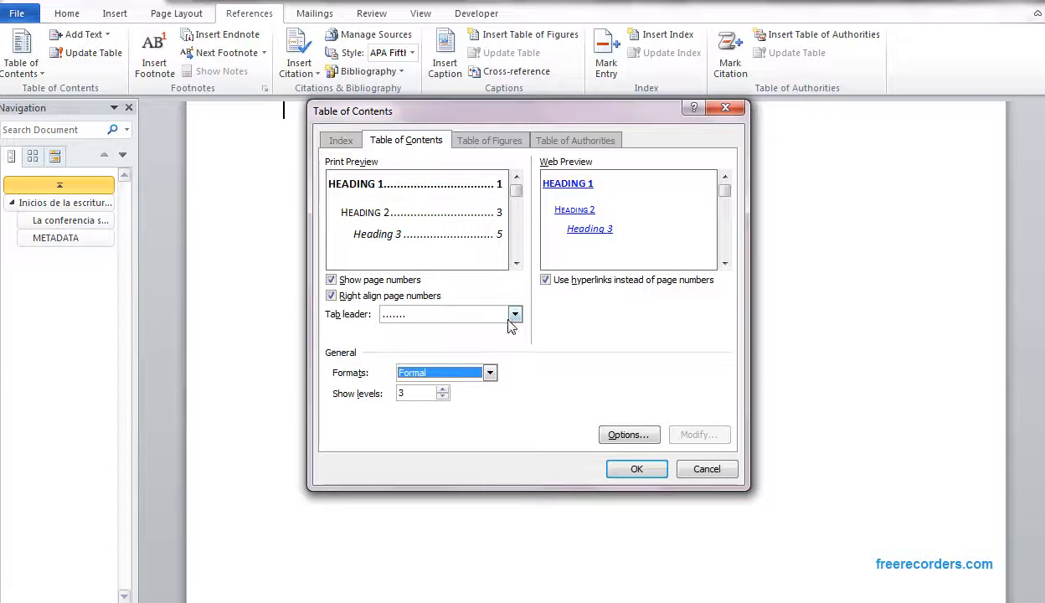
Check which heading styles build the table of contents, leave those options unchanged, and insert the table.
{"action": "left_click", "coordinate": [634, 431]}
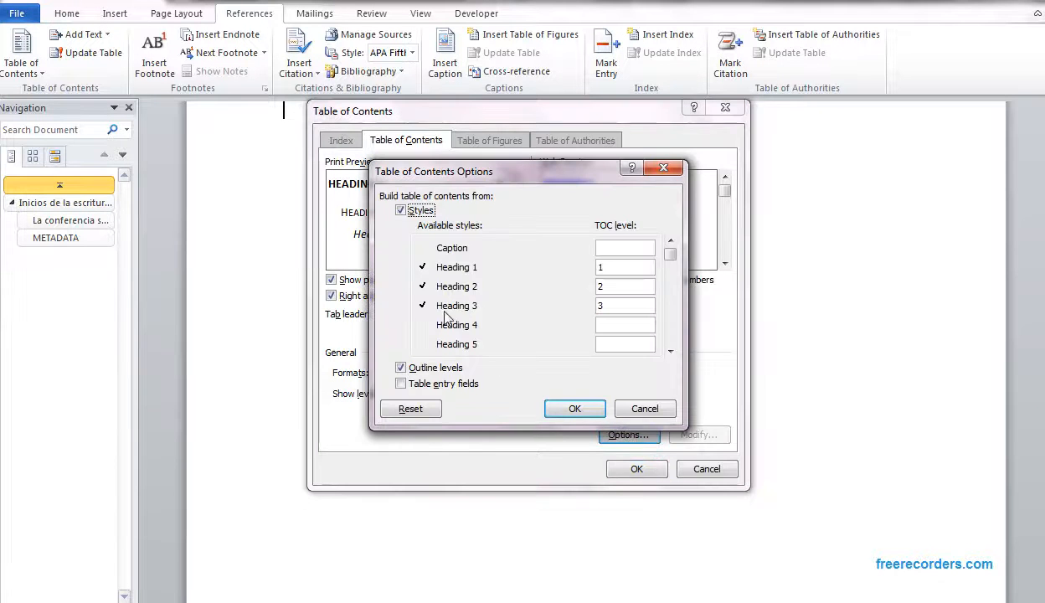
{"action": "left_click", "coordinate": [634, 408]}
{"action": "left_click", "coordinate": [633, 468]}
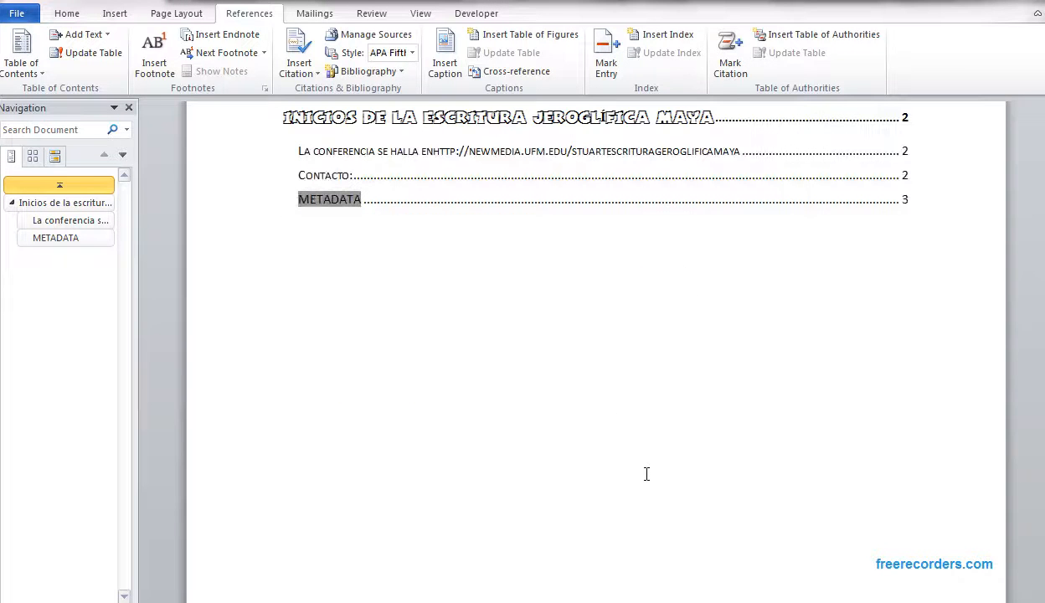
{"action": "scroll", "coordinate": [596, 335], "scroll_direction": "up", "scroll_amount": 1}
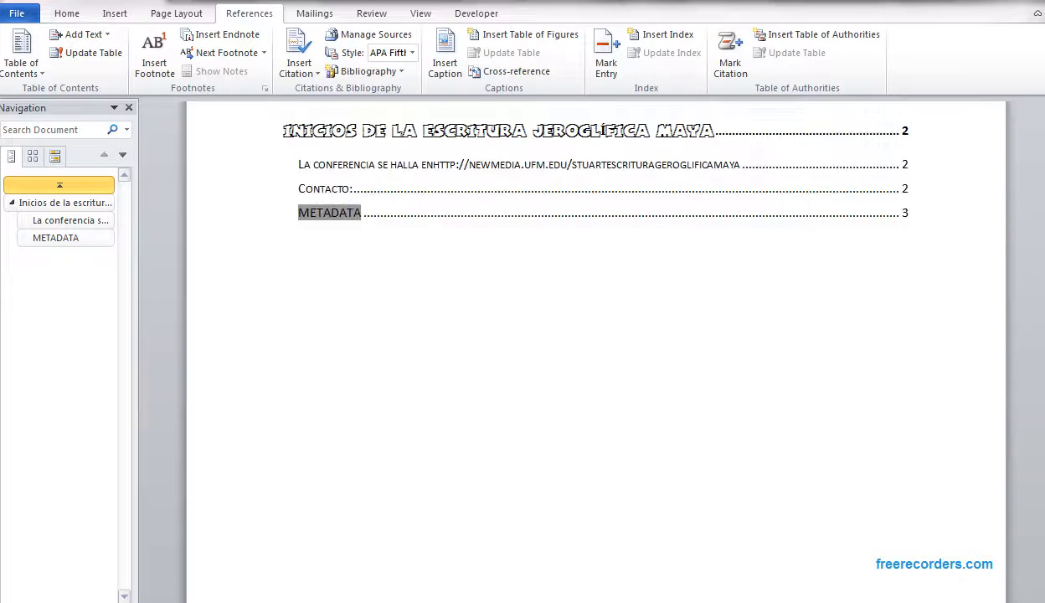
{"action": "scroll", "coordinate": [596, 335], "scroll_direction": "up", "scroll_amount": 3}
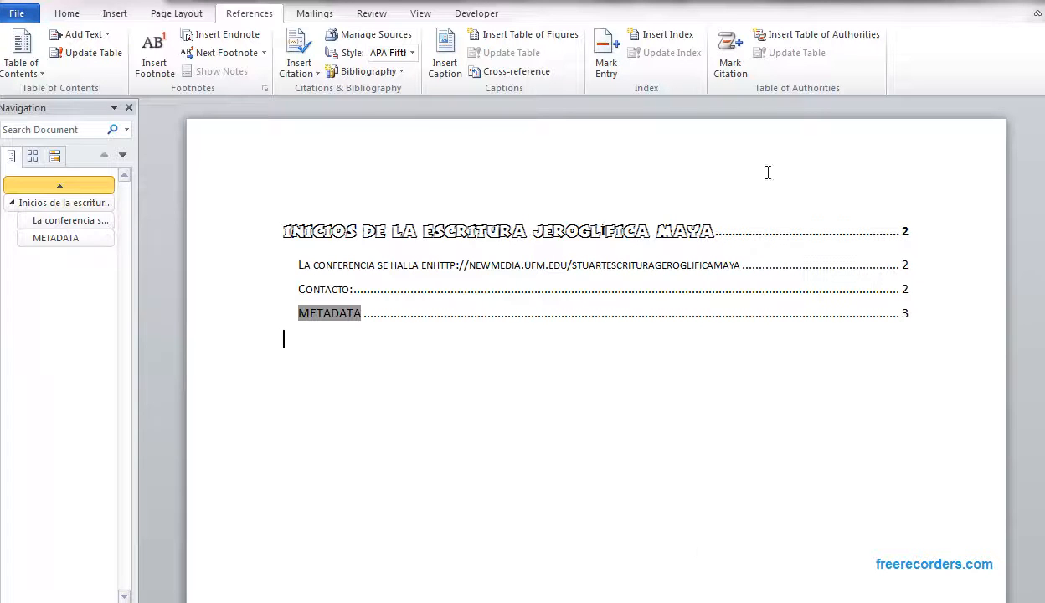
{"action": "left_click", "coordinate": [372, 236]}
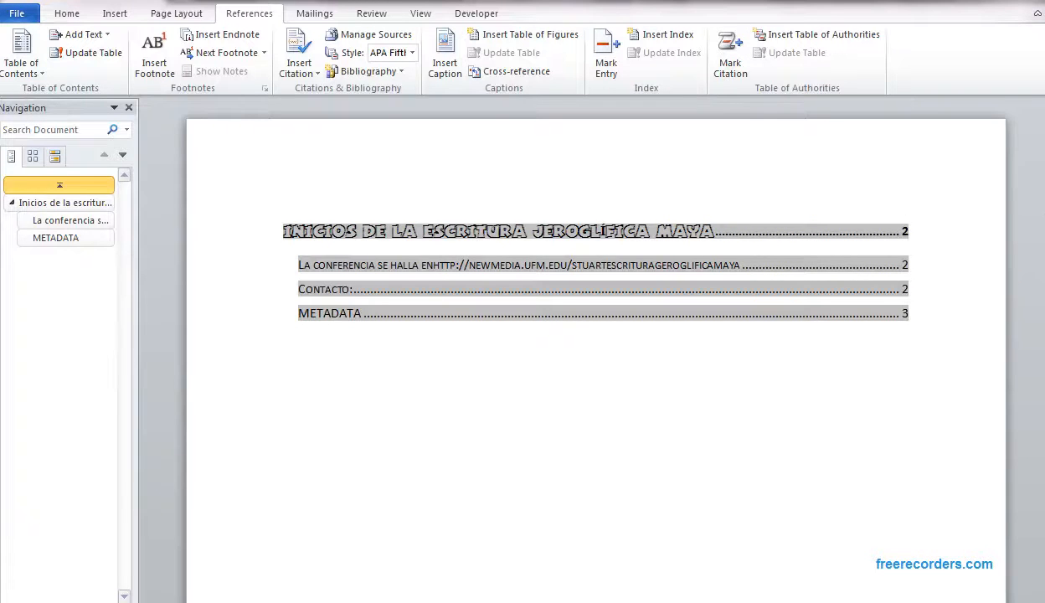
Insert a page break directly before the article title, separating it from the date line.
{"action": "left_click_drag", "start_coordinate": [1042, 146], "coordinate": [1042, 161]}
{"action": "left_click", "coordinate": [284, 310]}
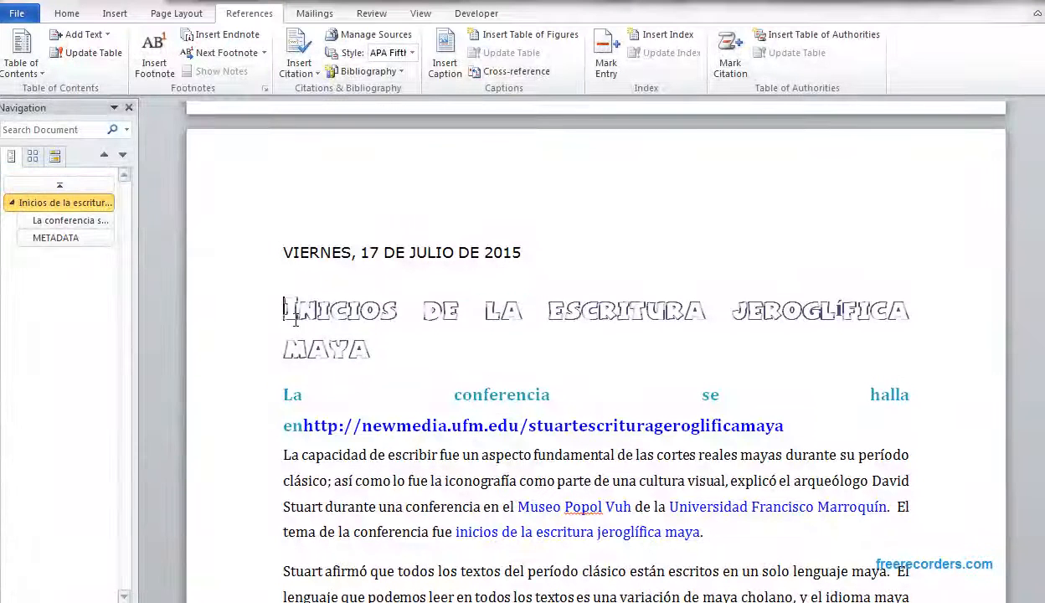
{"action": "left_click", "coordinate": [114, 13]}
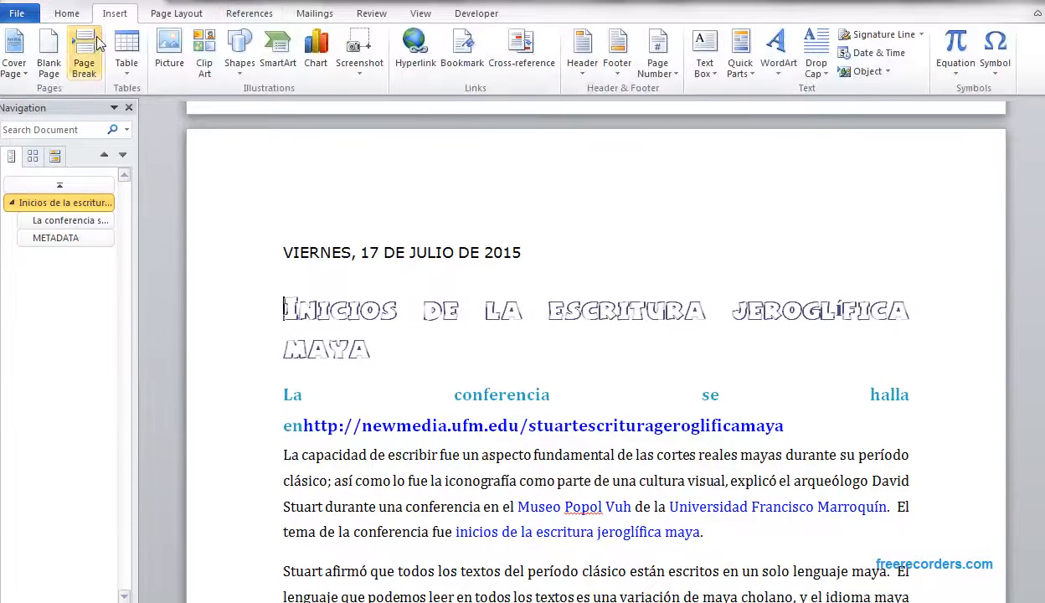
{"action": "left_click", "coordinate": [83, 55]}
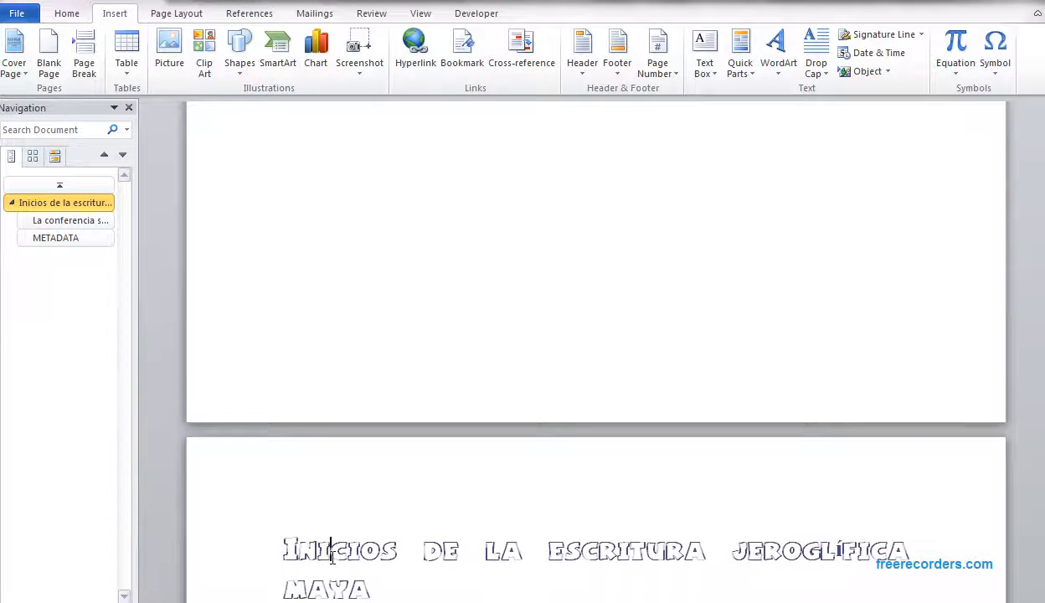
{"action": "scroll", "coordinate": [332, 557], "scroll_direction": "down", "scroll_amount": 3}
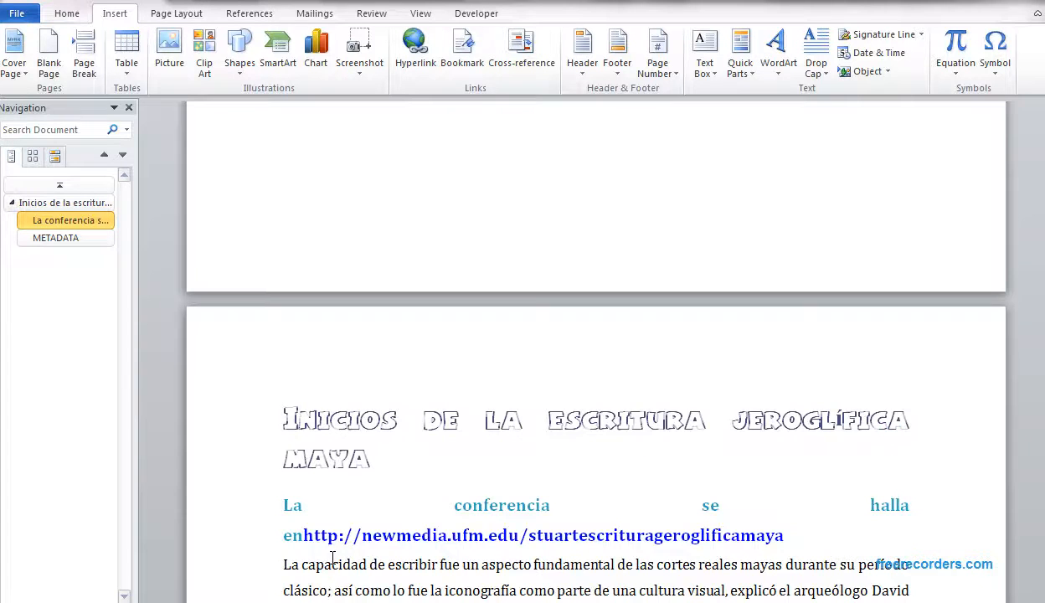
Update the entire table of contents on the first page, including its entries and page numbers.
{"action": "left_click_drag", "start_coordinate": [1041, 266], "coordinate": [1041, 131]}
{"action": "left_click", "coordinate": [513, 293]}
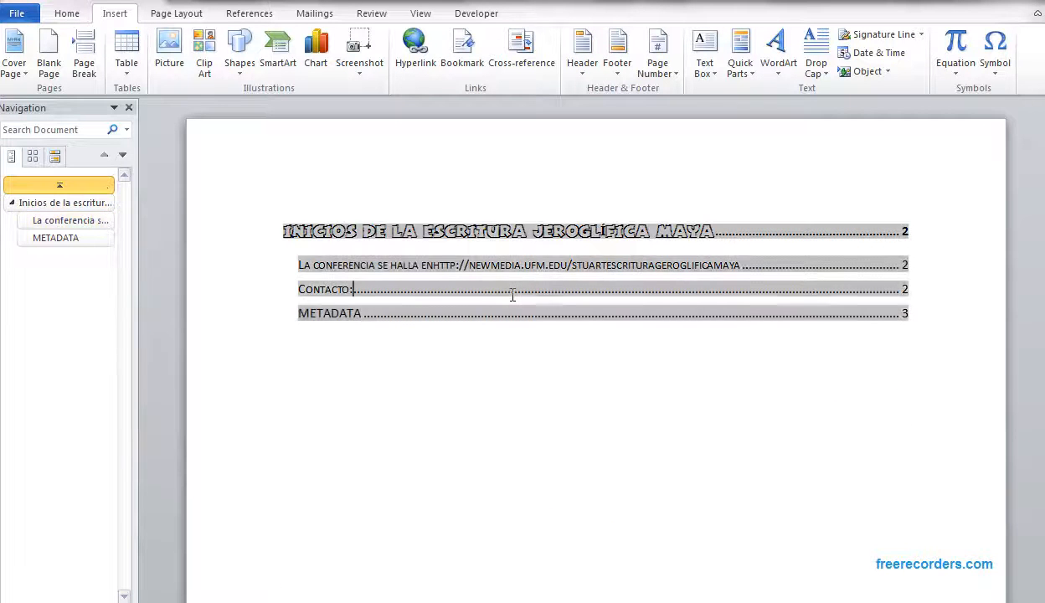
{"action": "key", "text": "Menu"}
{"action": "left_click", "coordinate": [467, 377]}
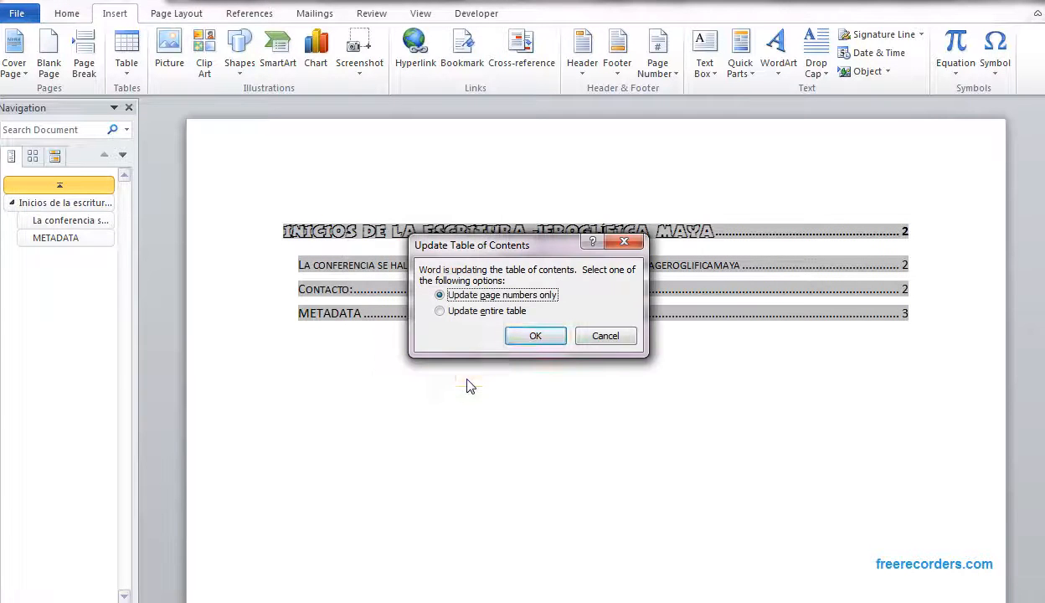
{"action": "left_click", "coordinate": [495, 310]}
{"action": "left_click", "coordinate": [532, 337]}
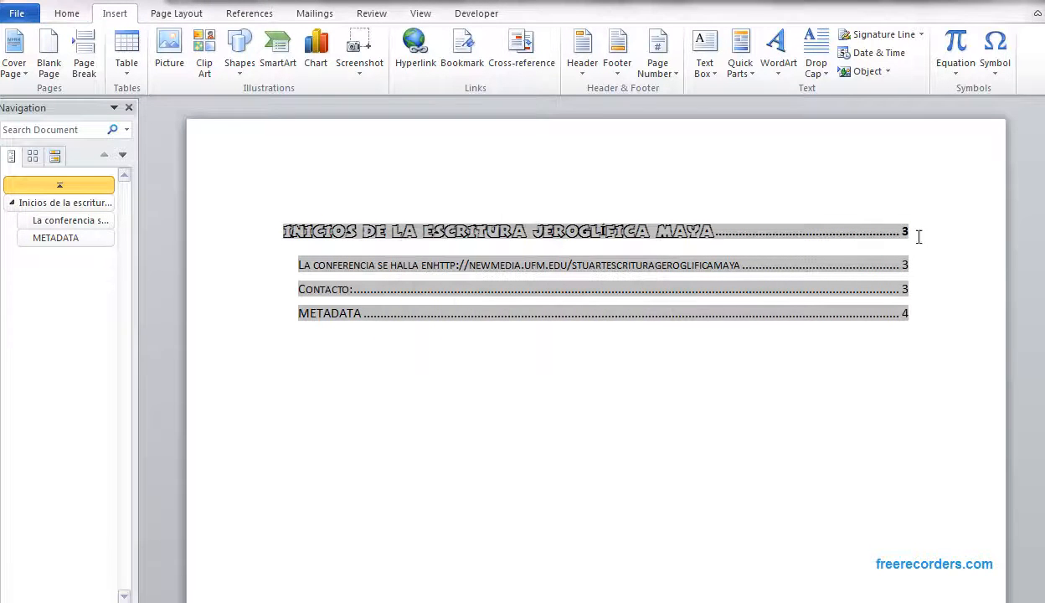
{"action": "left_click", "coordinate": [883, 360]}
Switch from the Word document to the PowerPoint slide show.
{"action": "key", "text": "alt+Tab"}
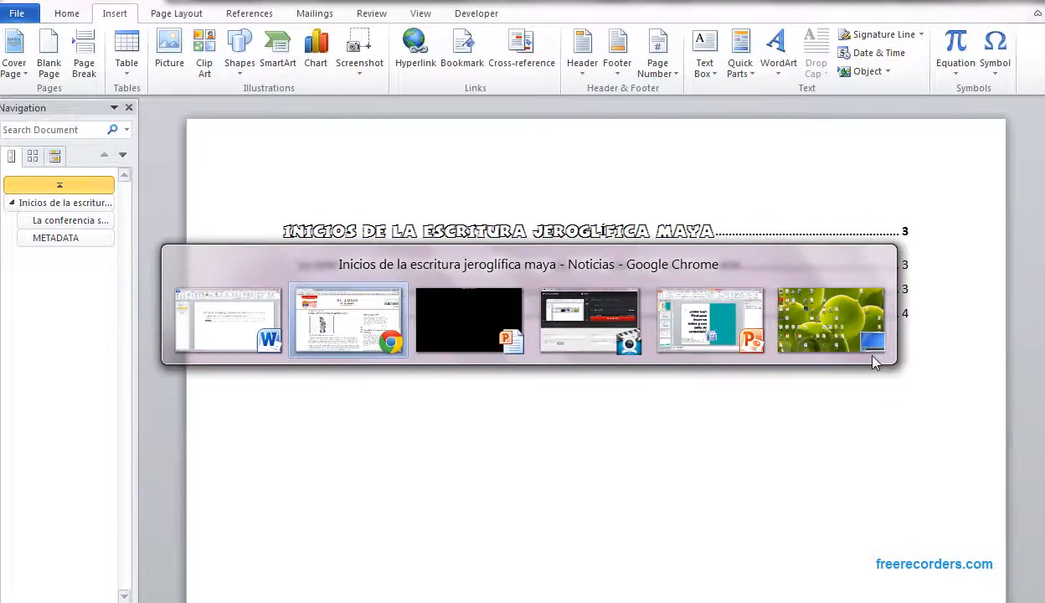
{"action": "key", "text": "alt+Tab"}
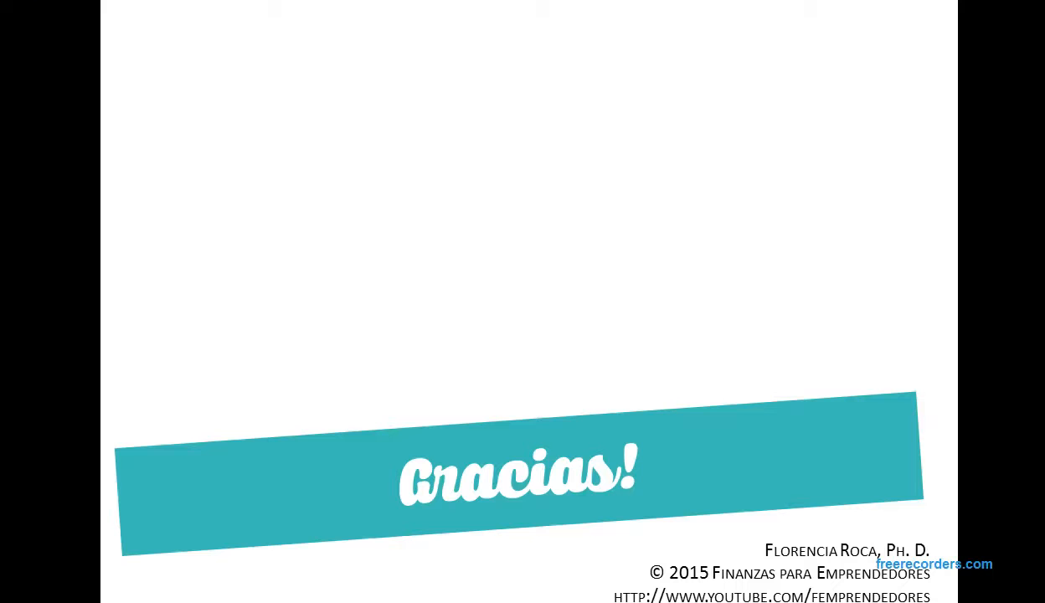